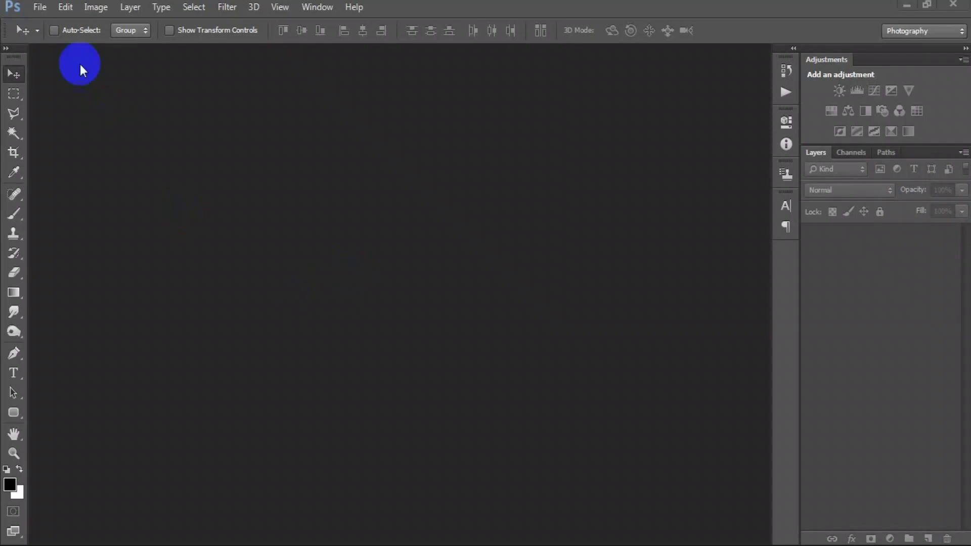
# Open the blonde woman's portrait photo and dock its window as a tab.
pyautogui.click(41, 9)
pyautogui.click(46, 48)
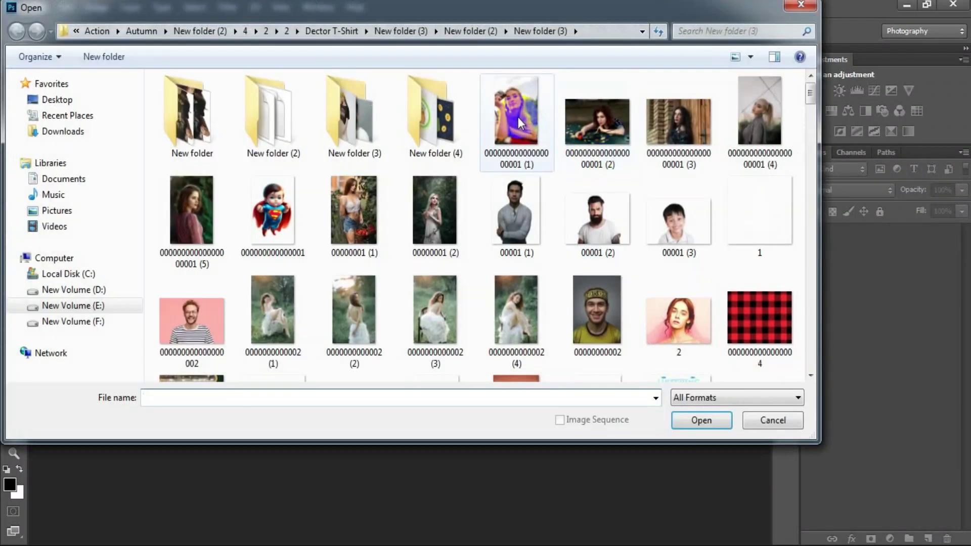
pyautogui.doubleClick(513, 111)
pyautogui.moveTo(182, 56); pyautogui.dragTo(364, 49)
# Duplicate the background layer and launch the Camera Raw Filter on it.
pyautogui.hotkey('ctrl', 'j')
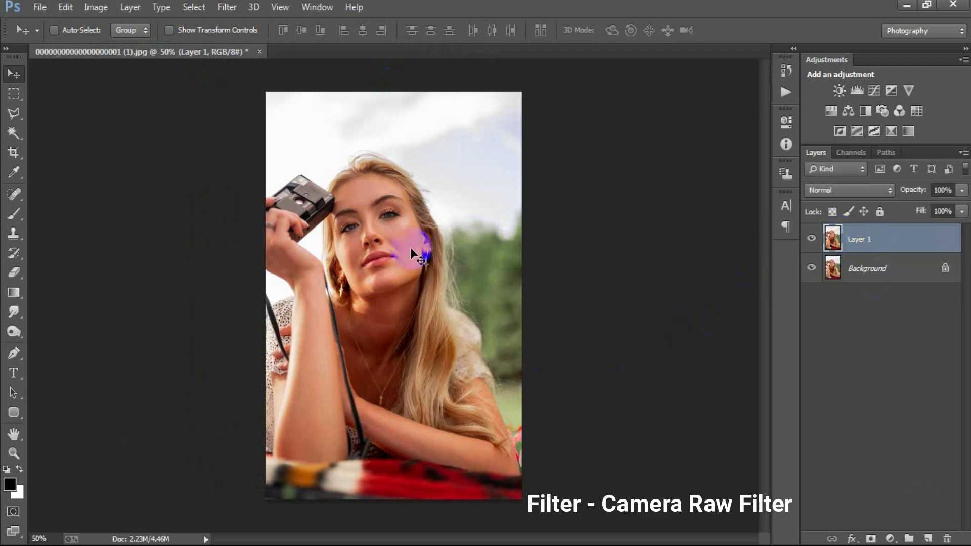
pyautogui.click(225, 14)
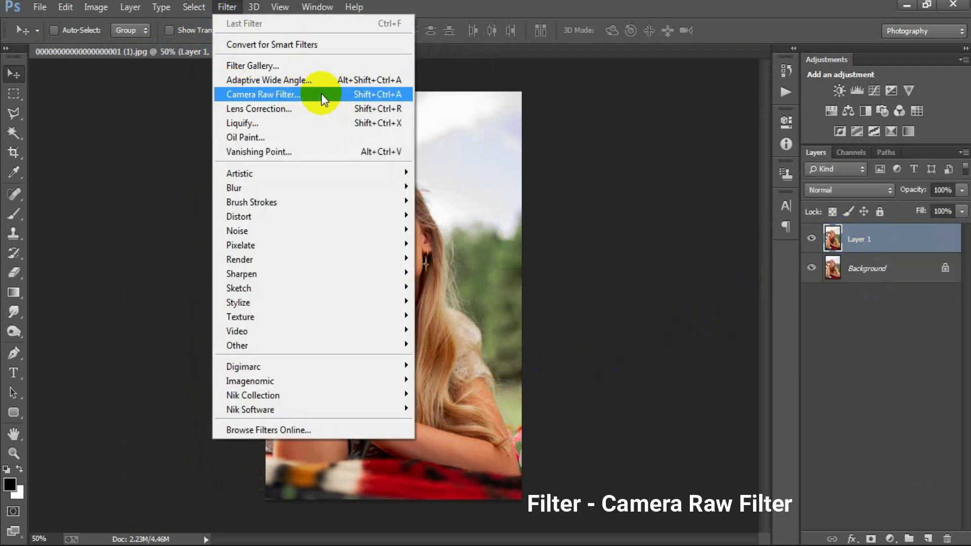
pyautogui.click(320, 93)
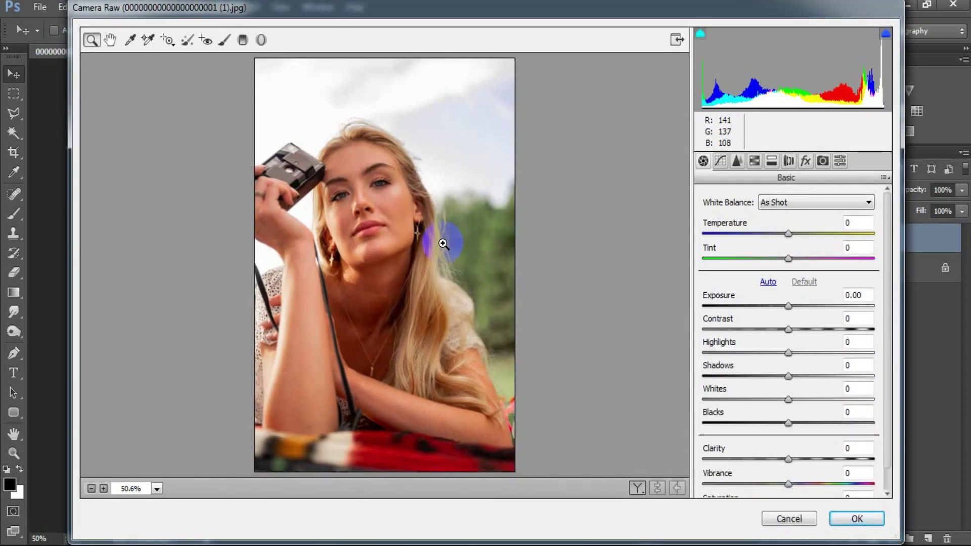
# Set Temperature -13, Tint +13, Exposure +0.30, Contrast +7, Highlights -62 and Shadows +46.
pyautogui.moveTo(788, 233)
pyautogui.mouseDown()
pyautogui.moveTo(779, 235)
pyautogui.moveTo(802, 259)
pyautogui.mouseUp()
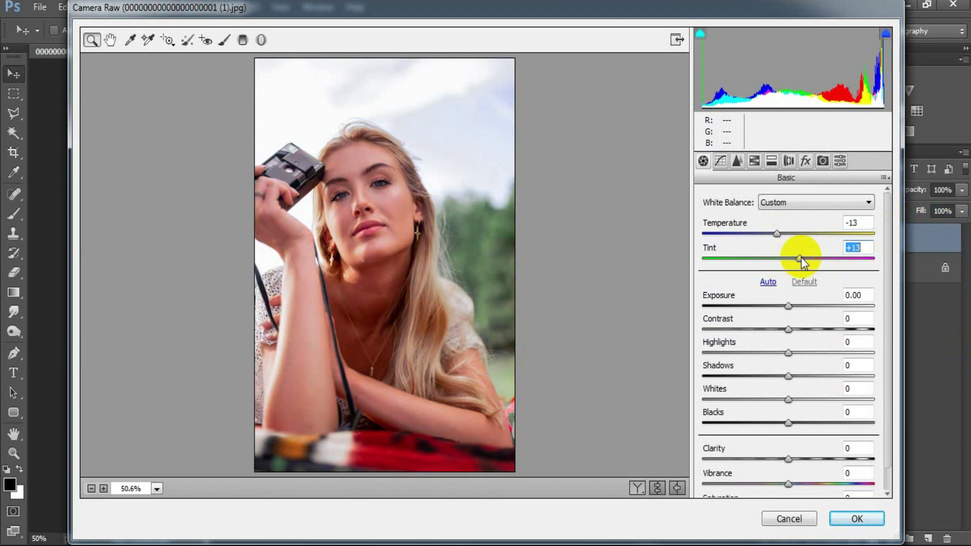
pyautogui.moveTo(788, 306); pyautogui.dragTo(794, 306)
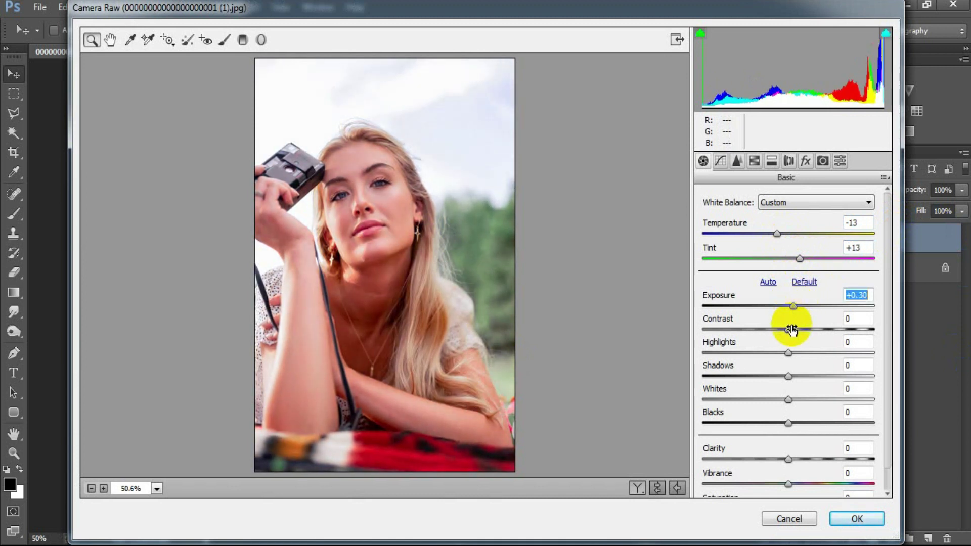
pyautogui.moveTo(789, 330); pyautogui.dragTo(794, 328)
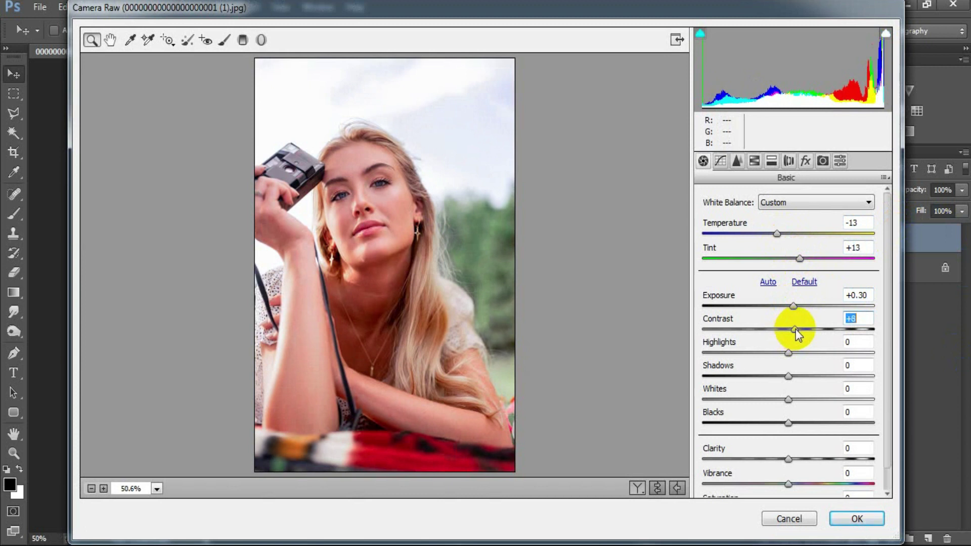
pyautogui.moveTo(796, 328)
pyautogui.mouseDown()
pyautogui.moveTo(737, 352)
pyautogui.moveTo(738, 362)
pyautogui.moveTo(826, 375)
pyautogui.mouseUp()
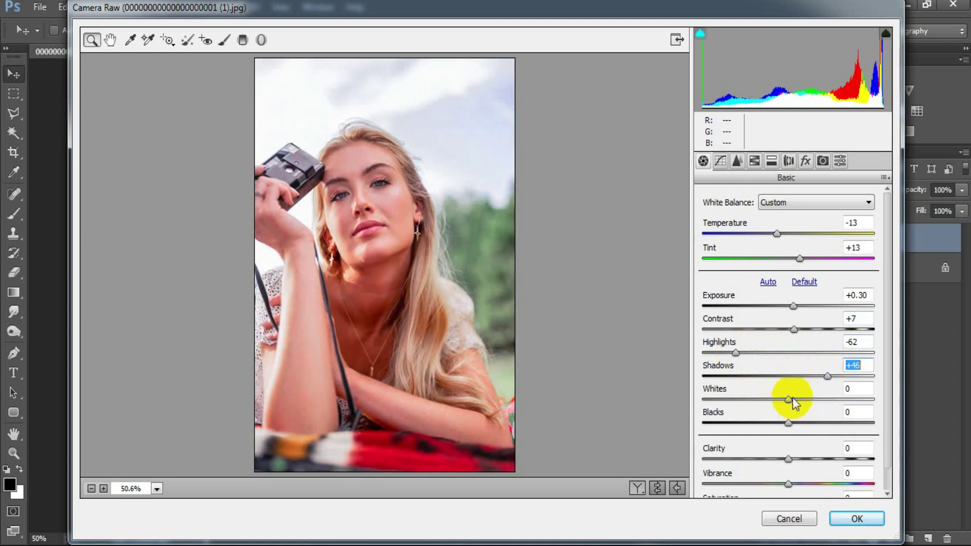
# Set Whites +11, Blacks -21, Clarity +18, Vibrance +16 and Saturation -1.
pyautogui.moveTo(788, 399); pyautogui.dragTo(799, 401)
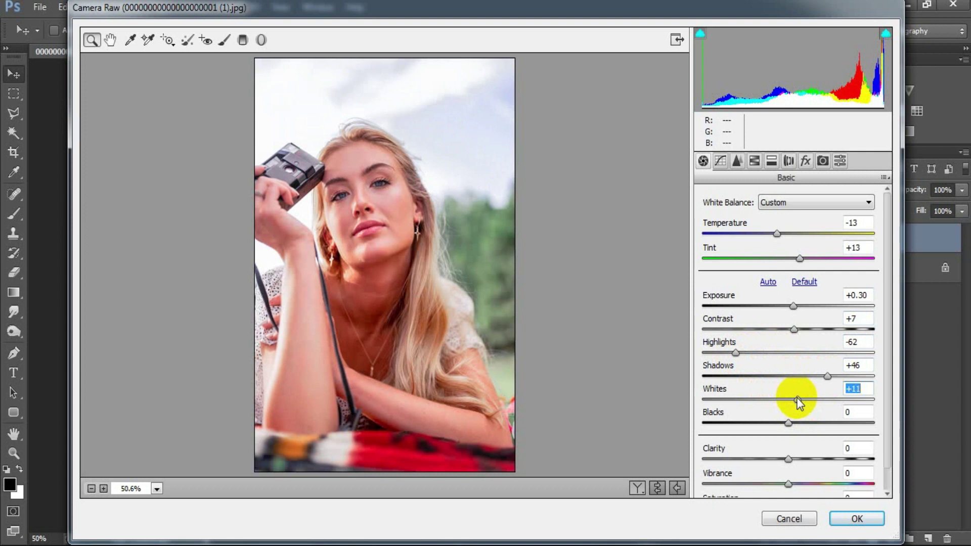
pyautogui.moveTo(788, 423); pyautogui.dragTo(768, 421)
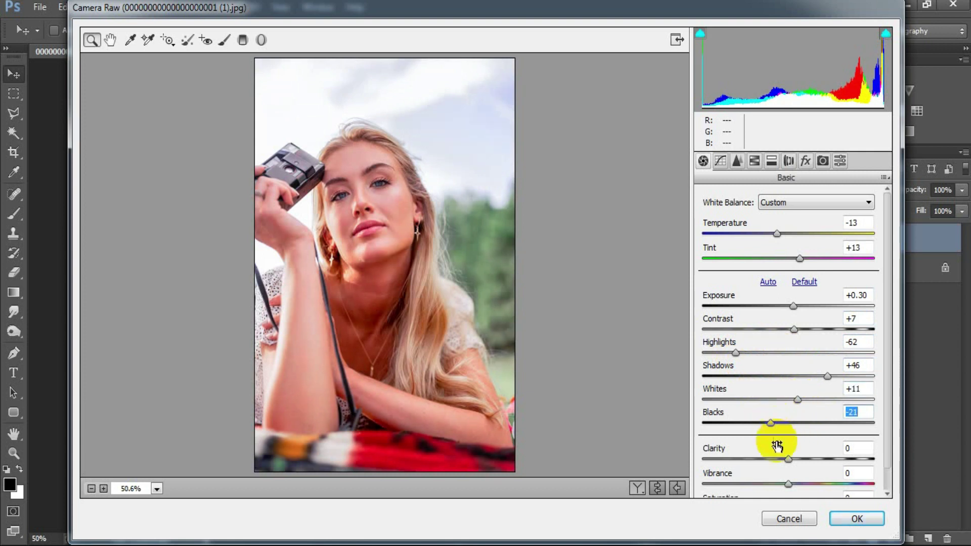
pyautogui.moveTo(788, 459); pyautogui.dragTo(805, 457)
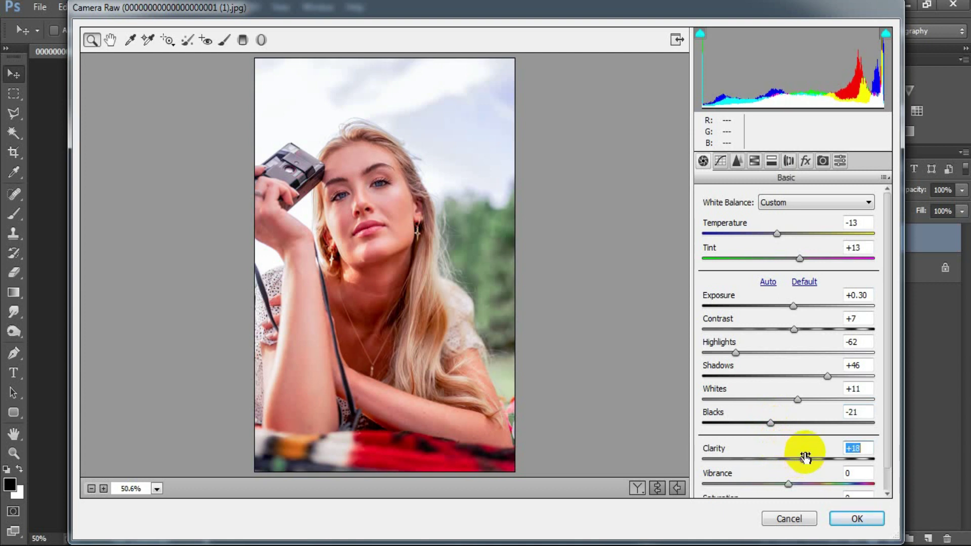
pyautogui.moveTo(787, 484); pyautogui.dragTo(804, 484)
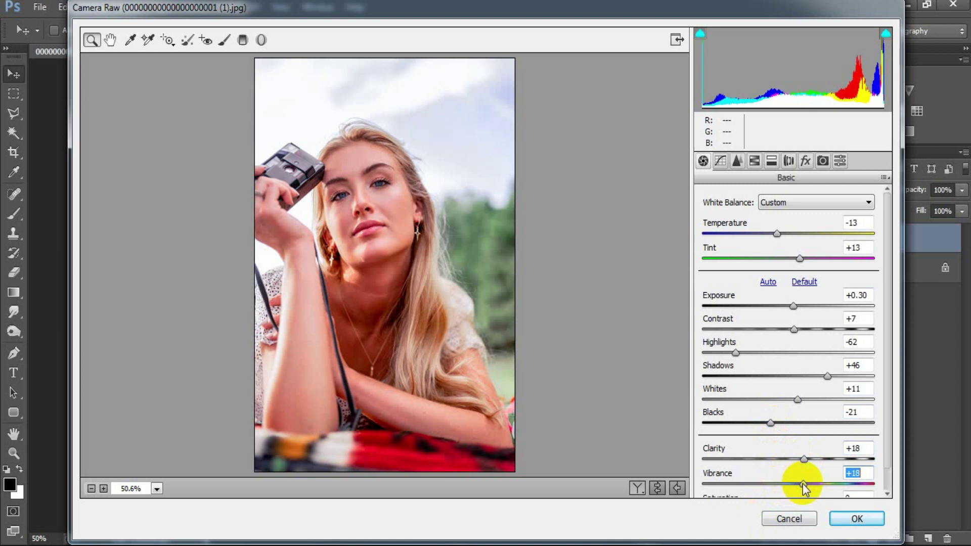
pyautogui.moveTo(801, 484); pyautogui.dragTo(803, 484)
pyautogui.moveTo(801, 483); pyautogui.dragTo(803, 483)
pyautogui.click(890, 476)
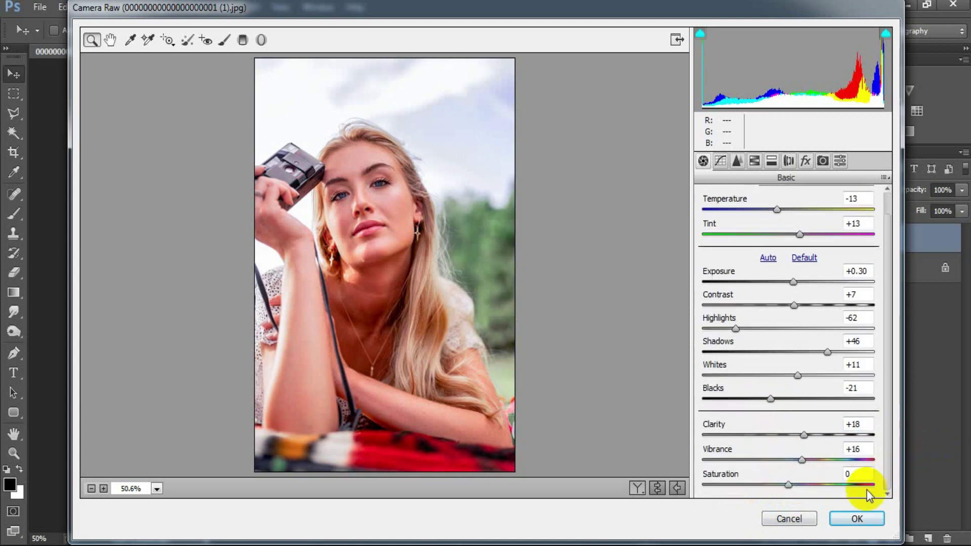
pyautogui.moveTo(790, 481); pyautogui.dragTo(787, 481)
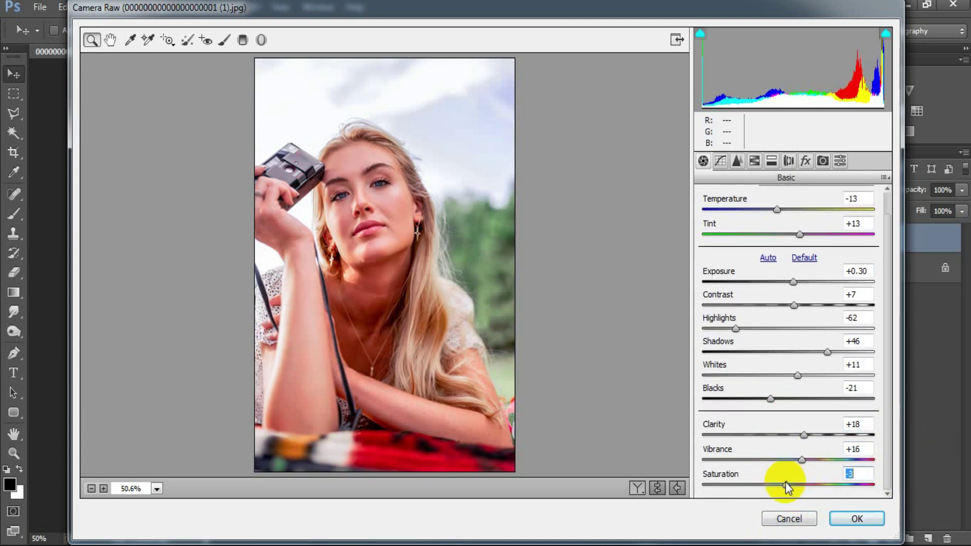
pyautogui.click(851, 473)
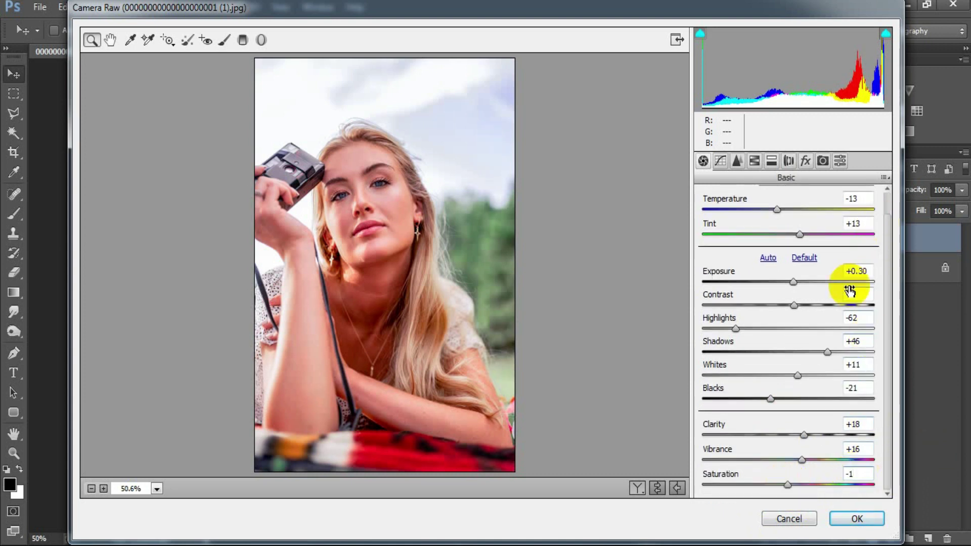
pyautogui.click(720, 161)
# On the Parametric tone curve, lift Darks to +29 and lower Shadows to -23.
pyautogui.click(756, 196)
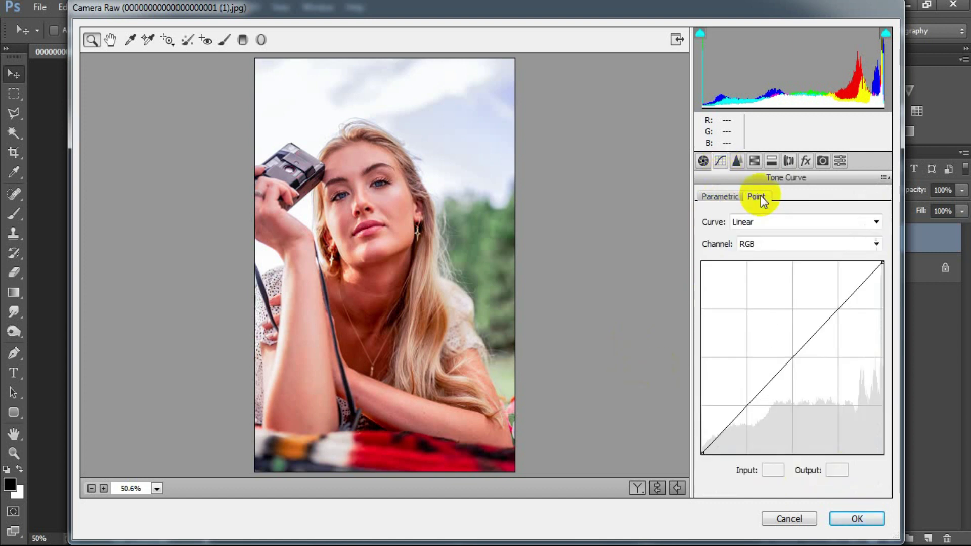
pyautogui.click(720, 197)
pyautogui.moveTo(889, 394); pyautogui.dragTo(887, 424)
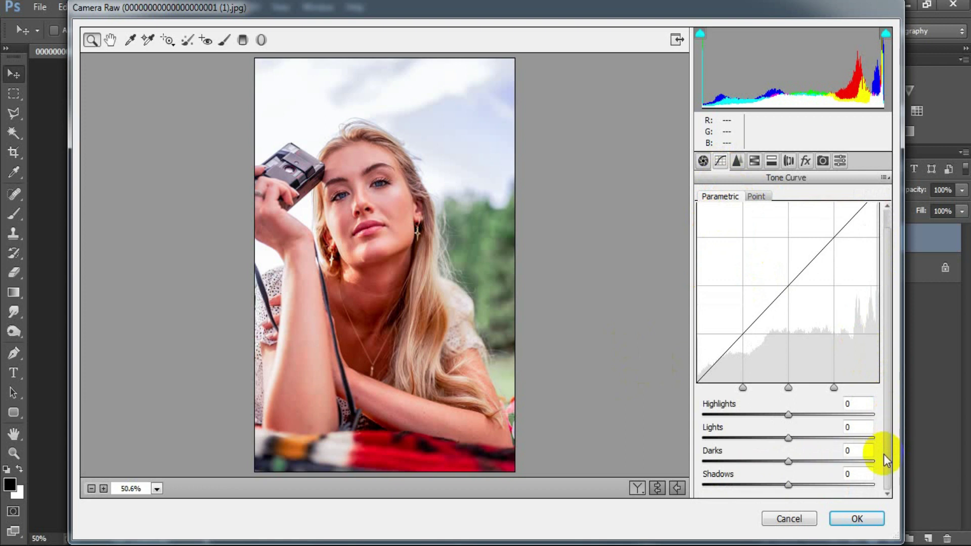
pyautogui.moveTo(787, 462); pyautogui.dragTo(812, 468)
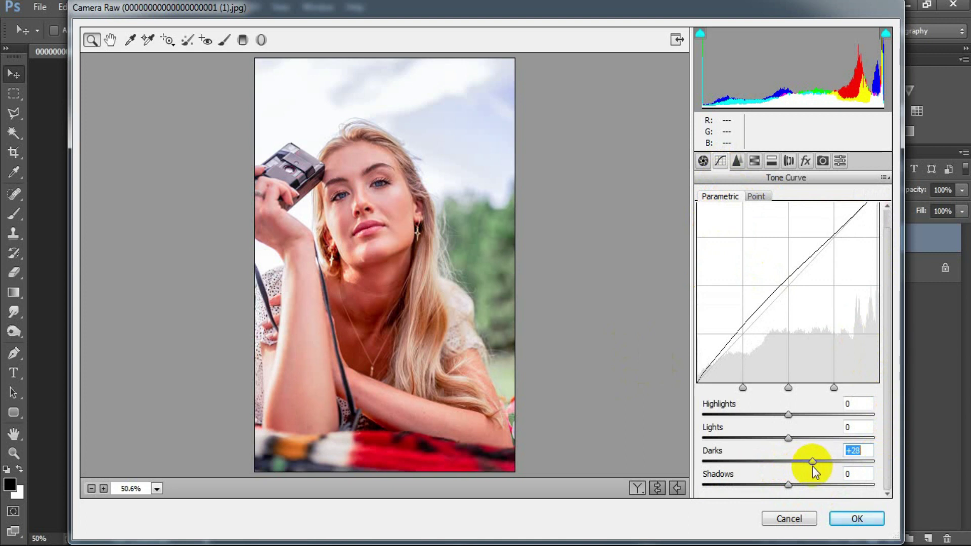
pyautogui.moveTo(812, 461); pyautogui.dragTo(813, 462)
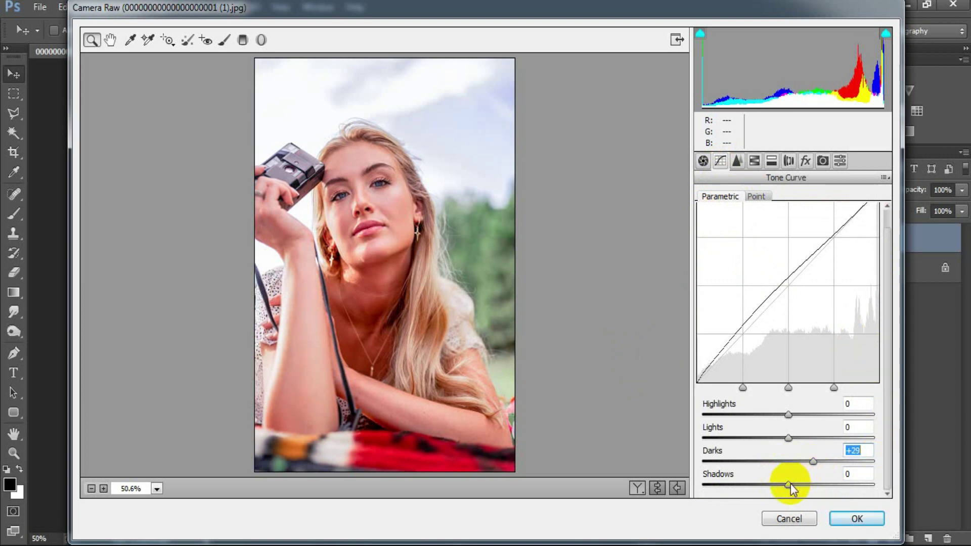
pyautogui.moveTo(789, 484); pyautogui.dragTo(771, 486)
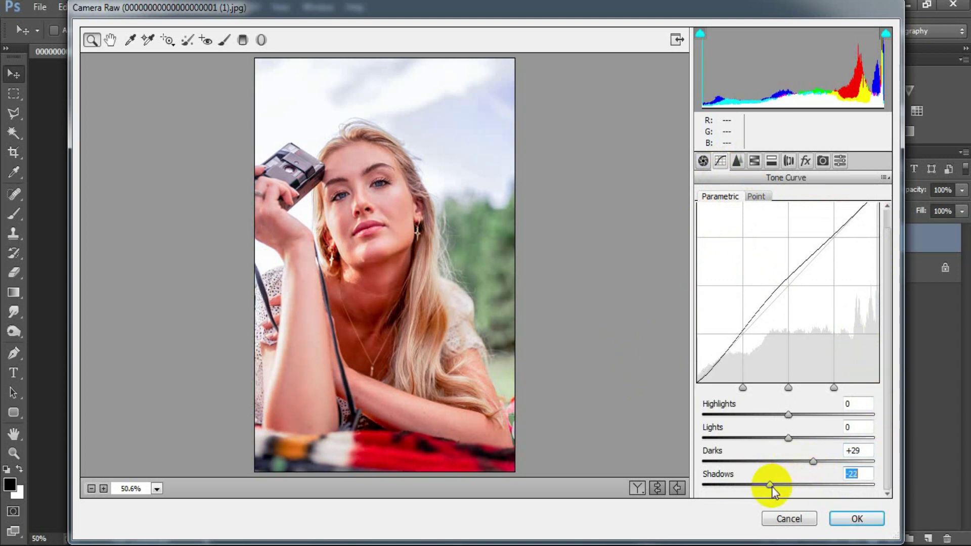
pyautogui.write('-23')
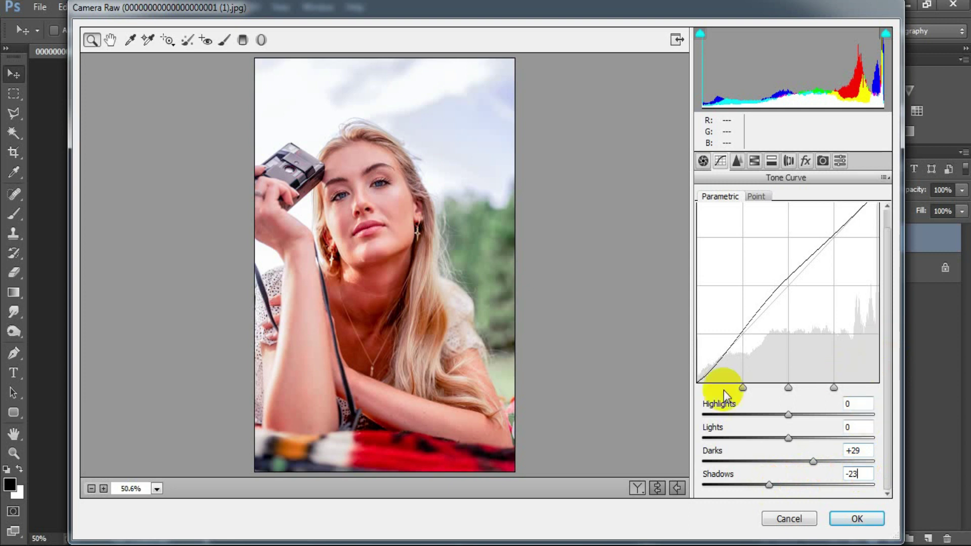
pyautogui.click(736, 160)
# Raise sharpening Amount and set noise reduction to Luminance 20 and Color 24.
pyautogui.moveTo(706, 223)
pyautogui.mouseDown()
pyautogui.moveTo(766, 222)
pyautogui.moveTo(750, 227)
pyautogui.mouseUp()
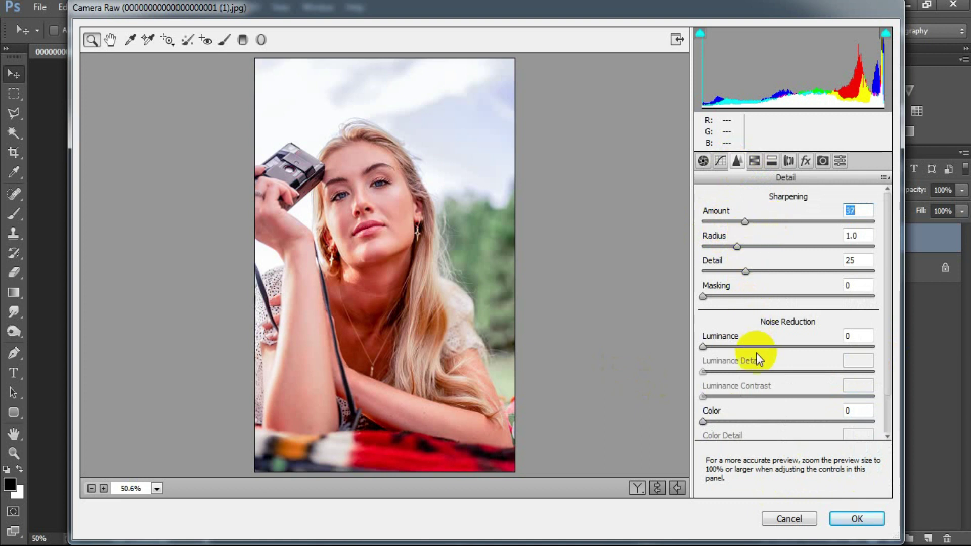
pyautogui.moveTo(701, 348); pyautogui.dragTo(735, 353)
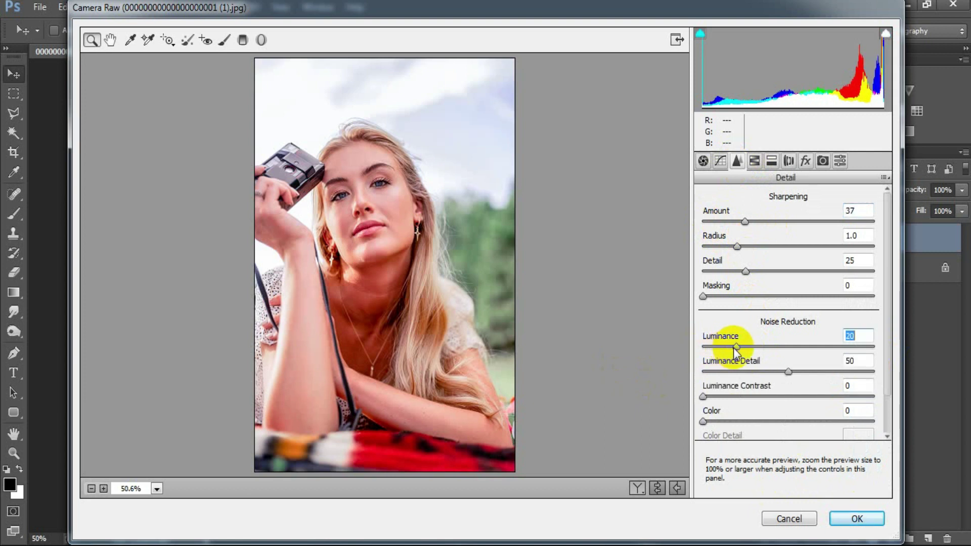
pyautogui.moveTo(701, 423); pyautogui.dragTo(743, 423)
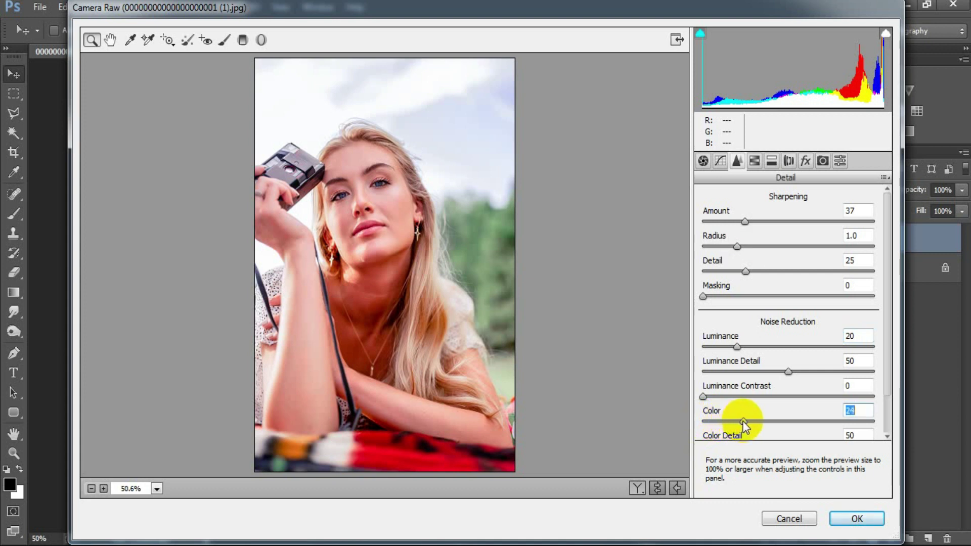
pyautogui.click(854, 411)
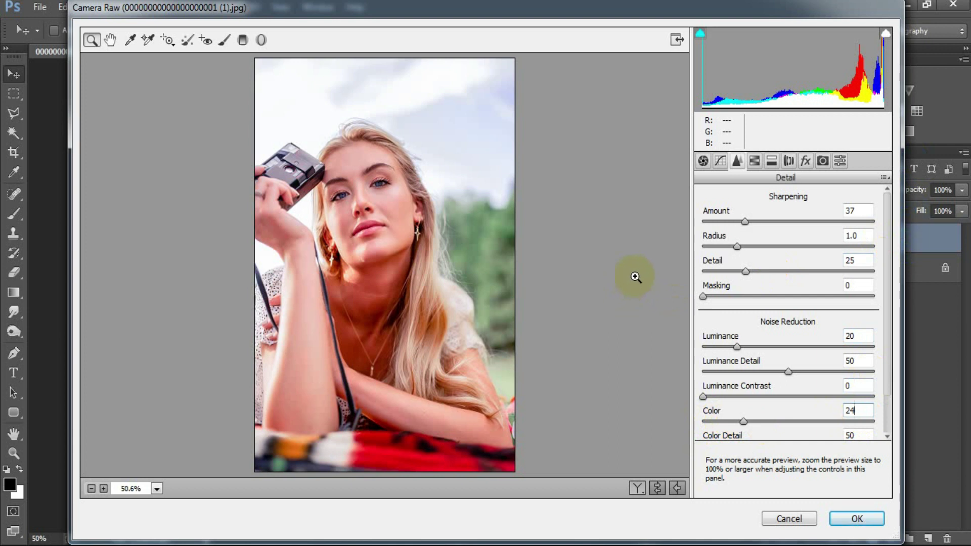
pyautogui.click(754, 161)
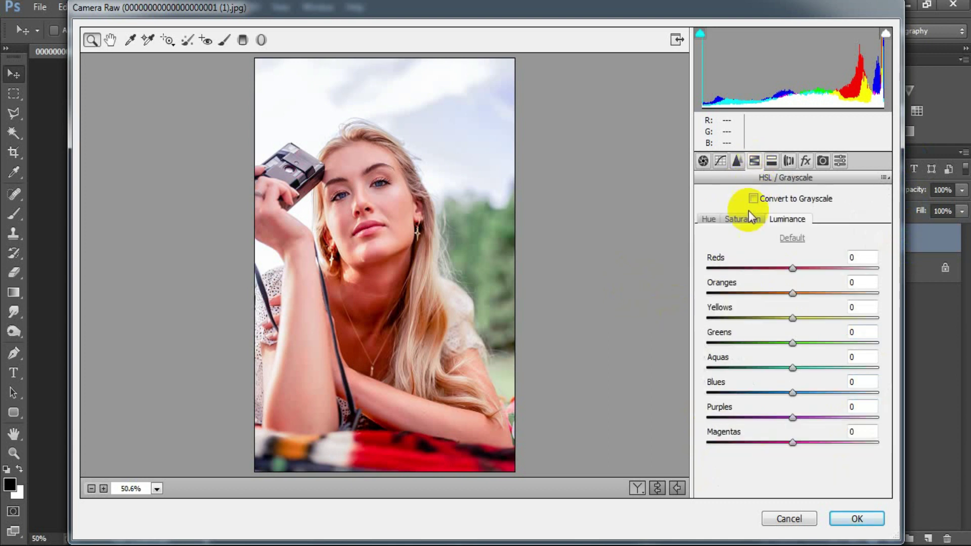
# Shift HSL hues to Reds -100, Yellows -100, Greens +100, Aquas +45 and Magentas +25.
pyautogui.click(709, 220)
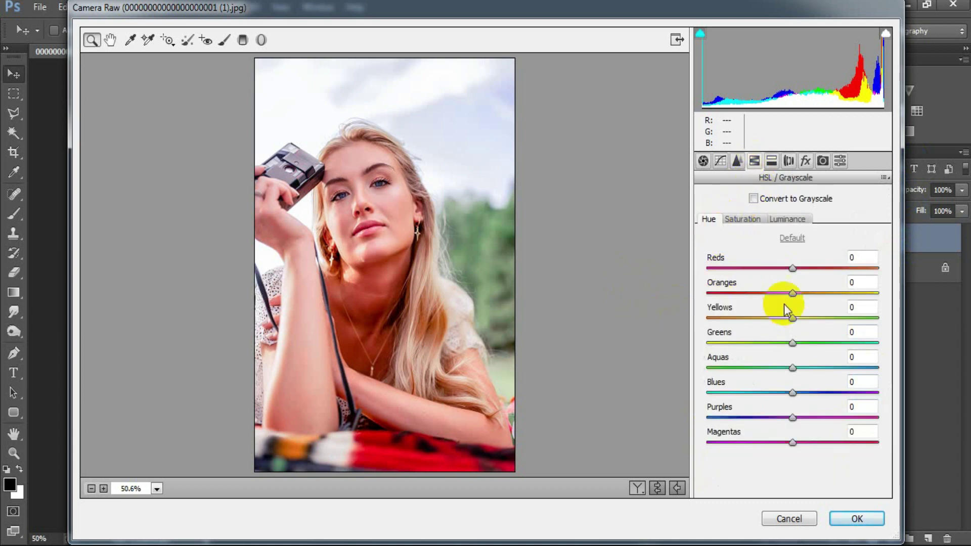
pyautogui.moveTo(793, 269); pyautogui.dragTo(708, 268)
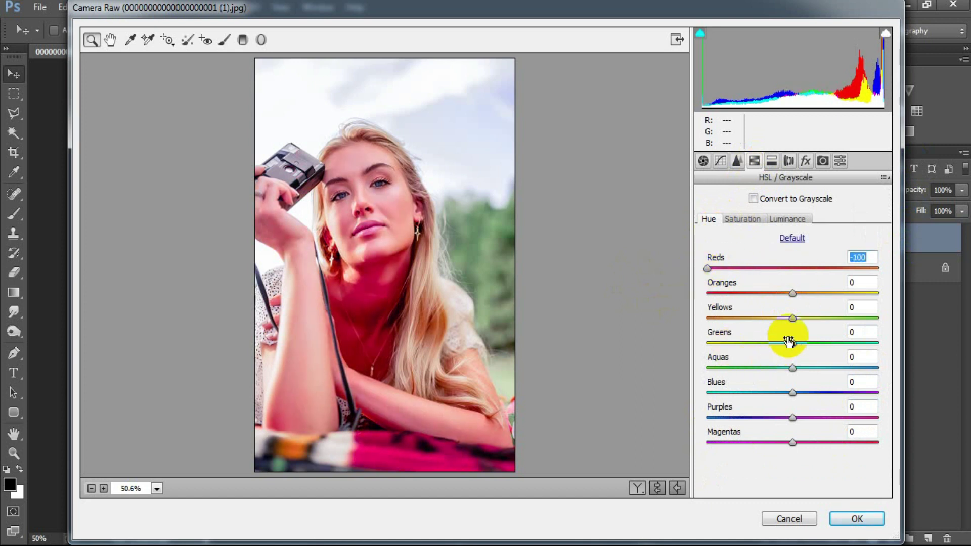
pyautogui.moveTo(793, 318); pyautogui.dragTo(706, 319)
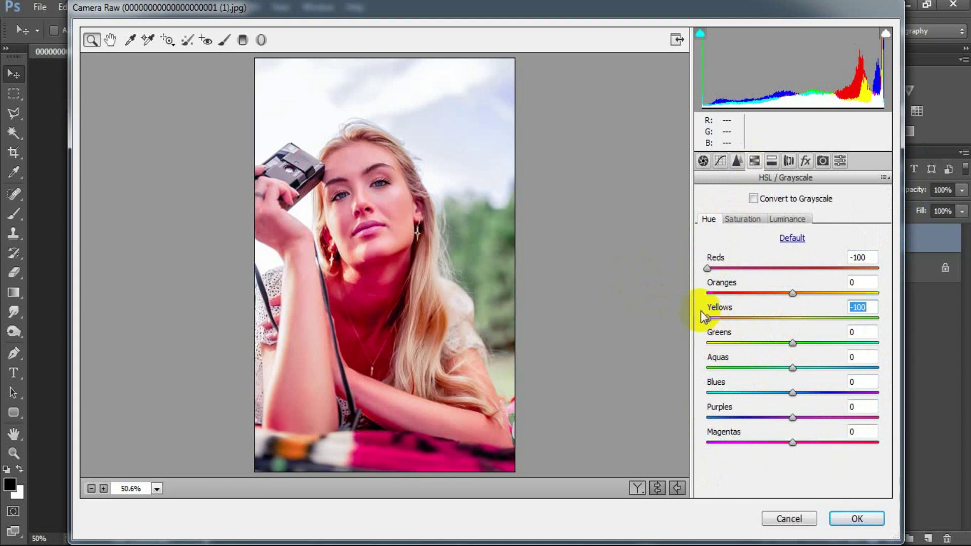
pyautogui.click(792, 343)
pyautogui.moveTo(792, 343); pyautogui.dragTo(876, 343)
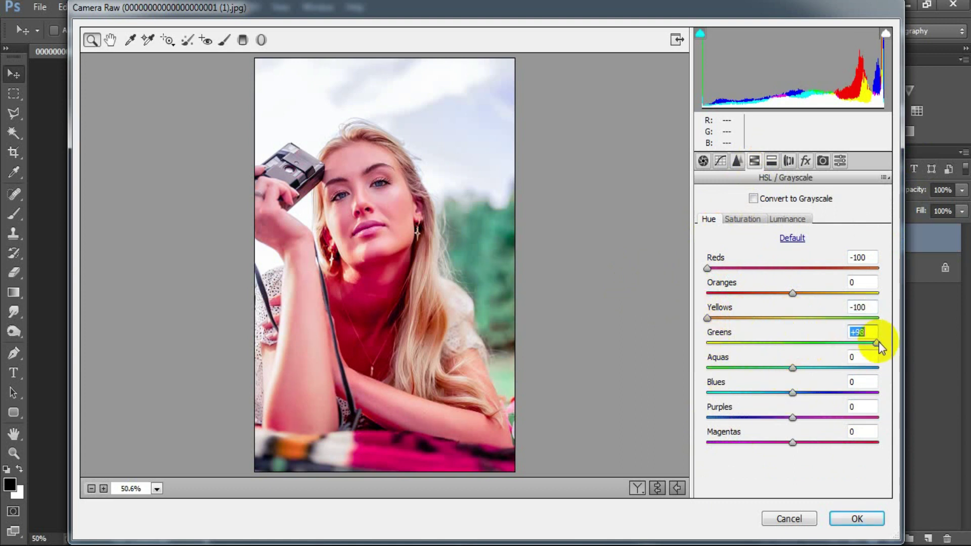
pyautogui.moveTo(792, 367); pyautogui.dragTo(829, 371)
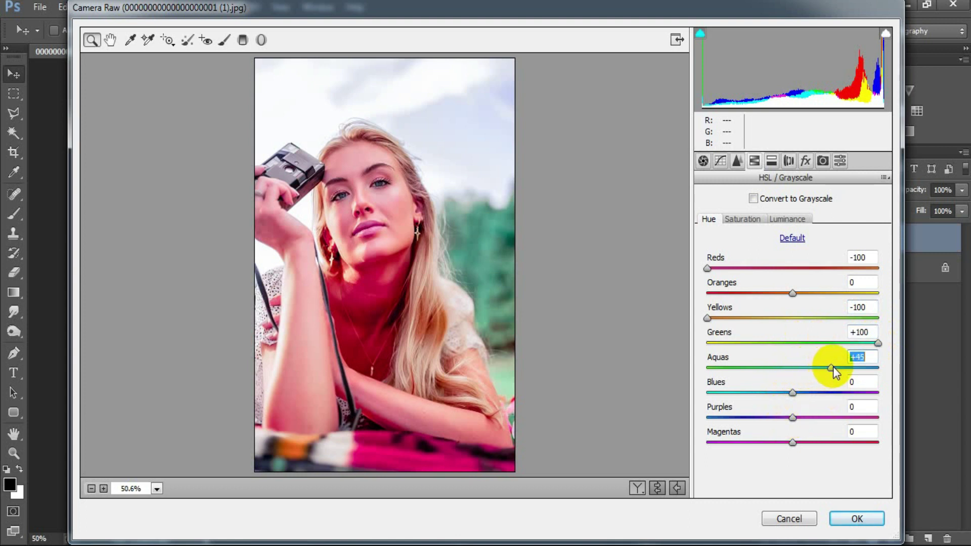
pyautogui.moveTo(790, 444); pyautogui.dragTo(816, 445)
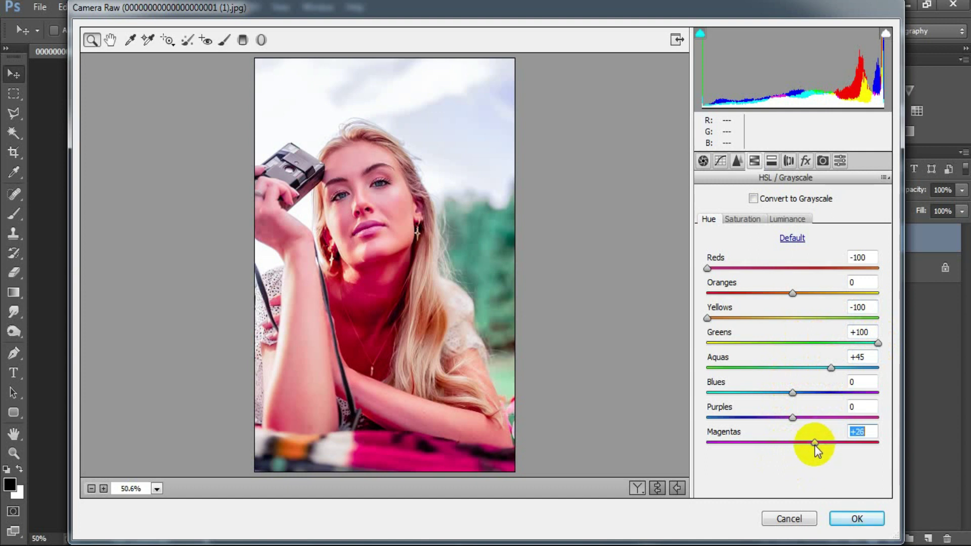
pyautogui.moveTo(813, 445); pyautogui.dragTo(814, 445)
pyautogui.click(869, 431)
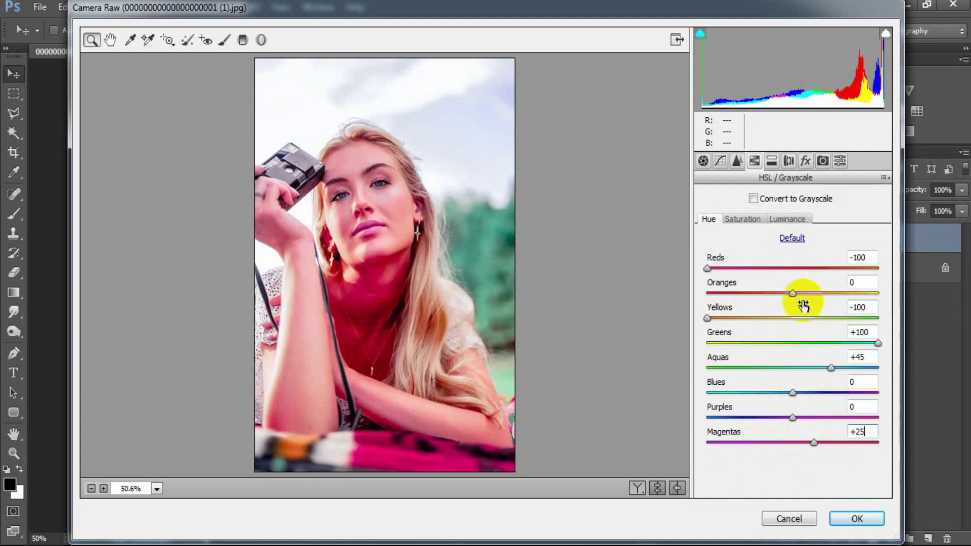
pyautogui.click(739, 221)
# Set HSL saturation to Reds +23, Oranges -66, Yellows -42, Greens +100, Aquas +59, Blues +56, Magentas +35.
pyautogui.moveTo(792, 269); pyautogui.dragTo(811, 269)
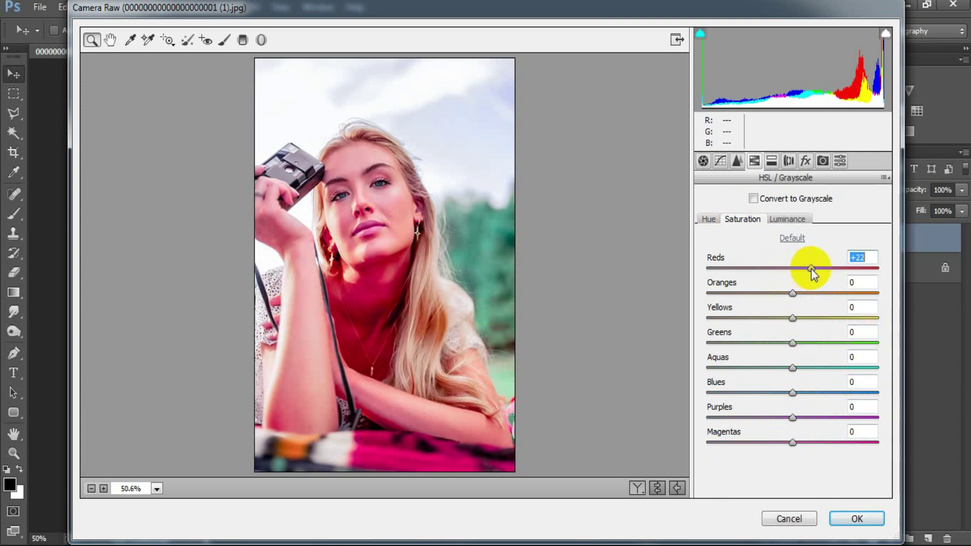
pyautogui.moveTo(792, 293); pyautogui.dragTo(736, 295)
pyautogui.moveTo(792, 318); pyautogui.dragTo(754, 317)
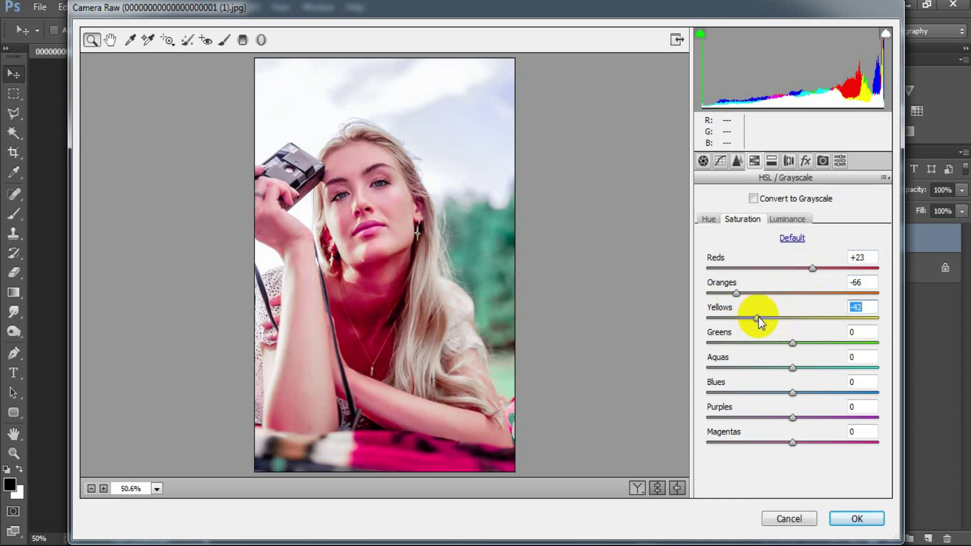
pyautogui.moveTo(792, 343); pyautogui.dragTo(880, 344)
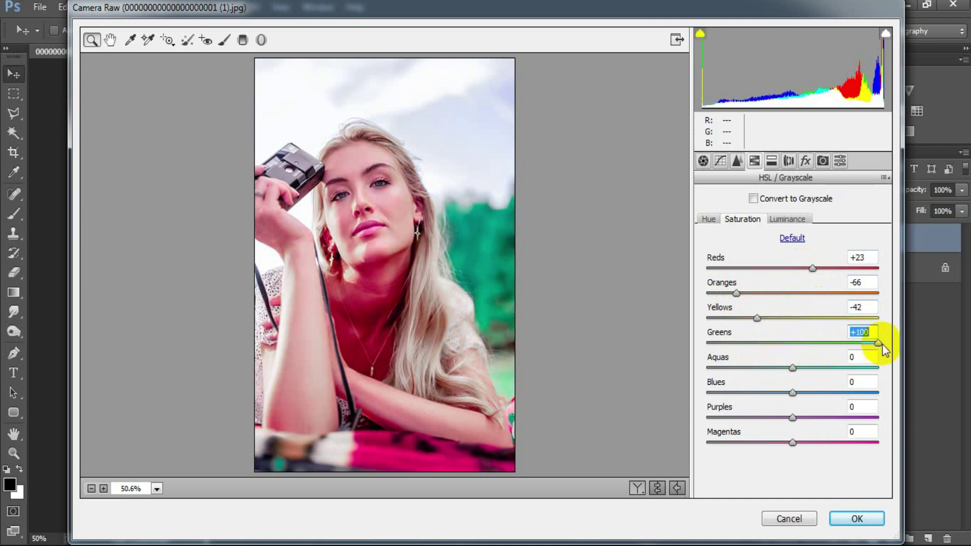
pyautogui.moveTo(793, 368); pyautogui.dragTo(840, 362)
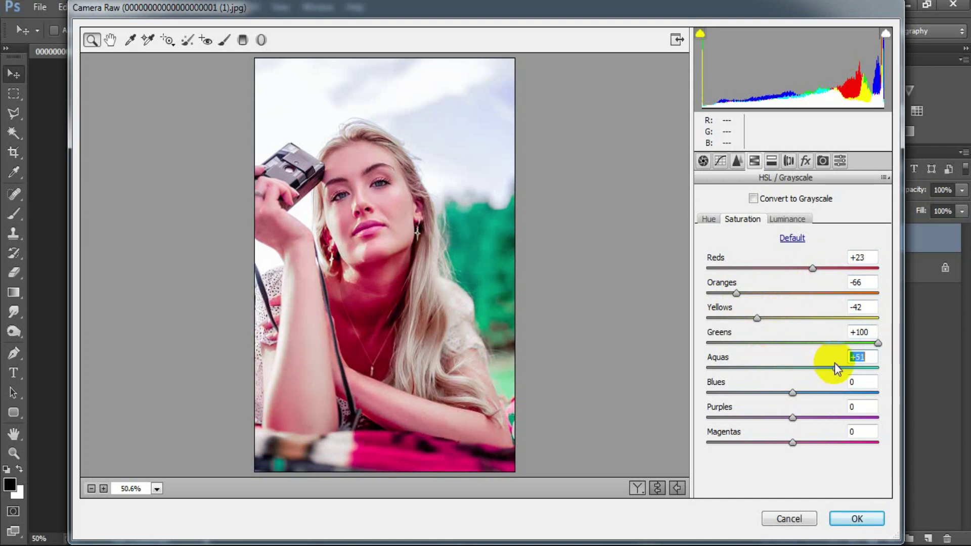
pyautogui.moveTo(840, 362); pyautogui.dragTo(841, 364)
pyautogui.moveTo(791, 393); pyautogui.dragTo(838, 396)
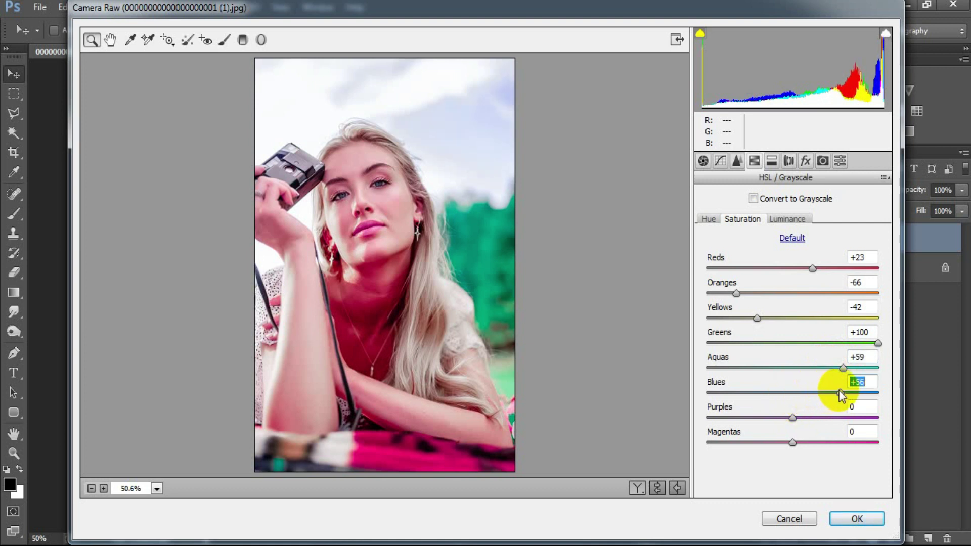
pyautogui.moveTo(791, 443); pyautogui.dragTo(817, 443)
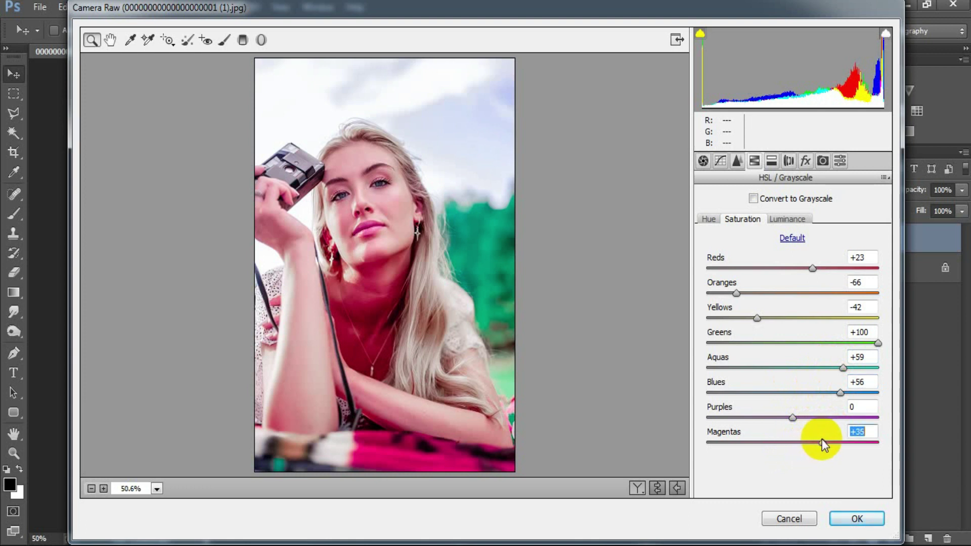
pyautogui.click(858, 431)
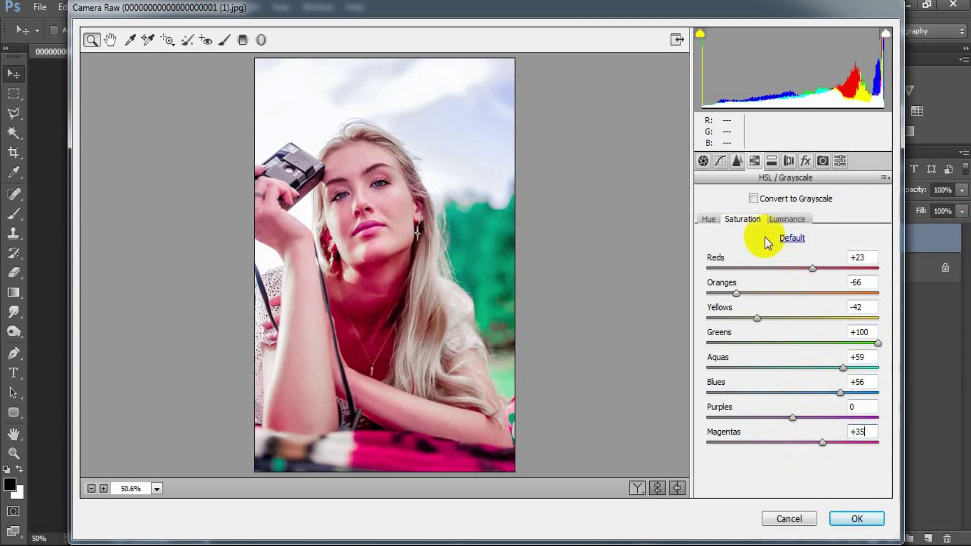
pyautogui.click(779, 219)
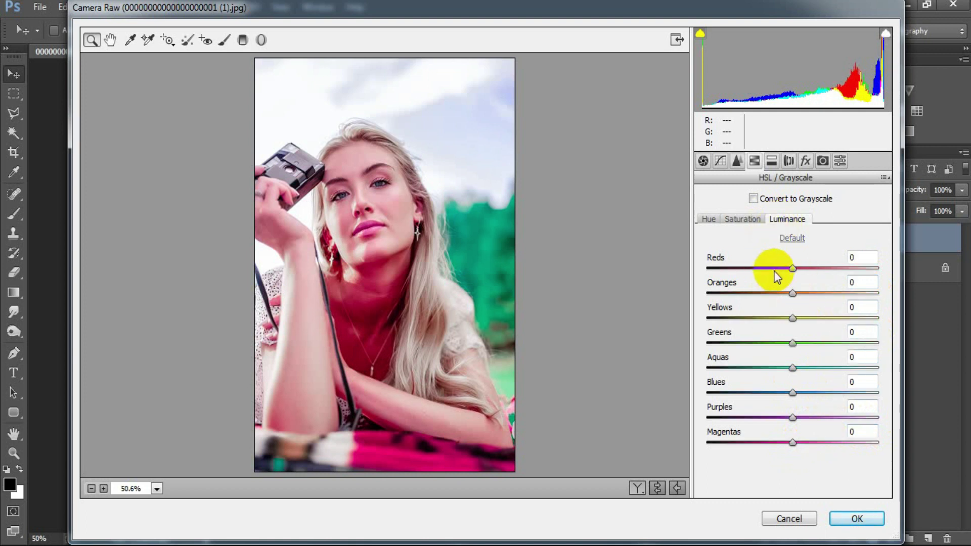
# Set luminance Reds +16, Oranges +16, Yellows -25, and tint Split Toning highlights toward a warm hue.
pyautogui.moveTo(793, 268); pyautogui.dragTo(809, 273)
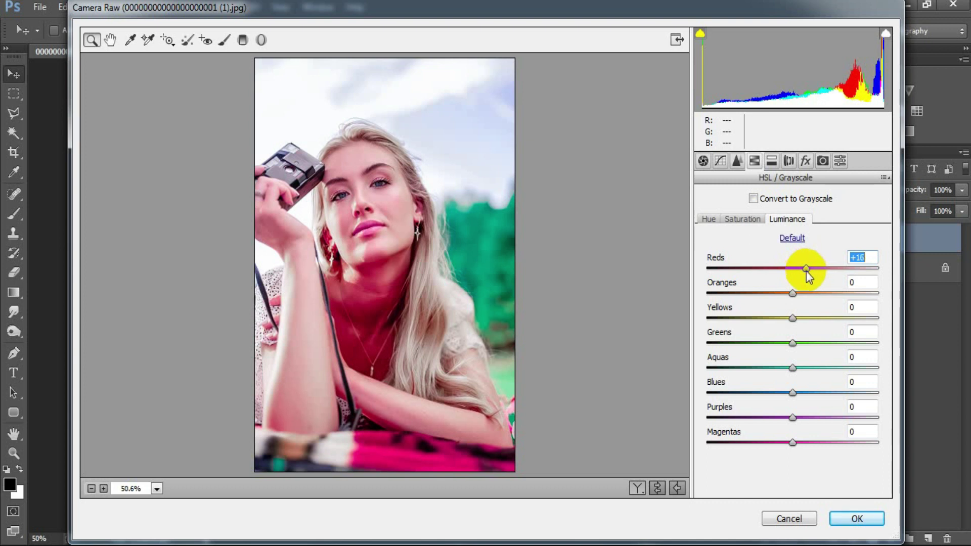
pyautogui.moveTo(792, 293); pyautogui.dragTo(805, 293)
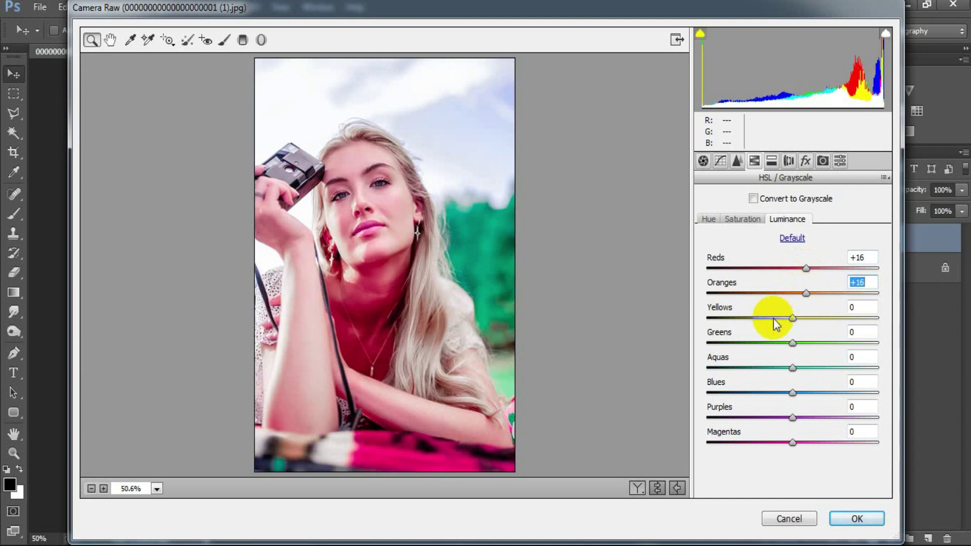
pyautogui.moveTo(793, 318); pyautogui.dragTo(787, 319)
pyautogui.write('-25')
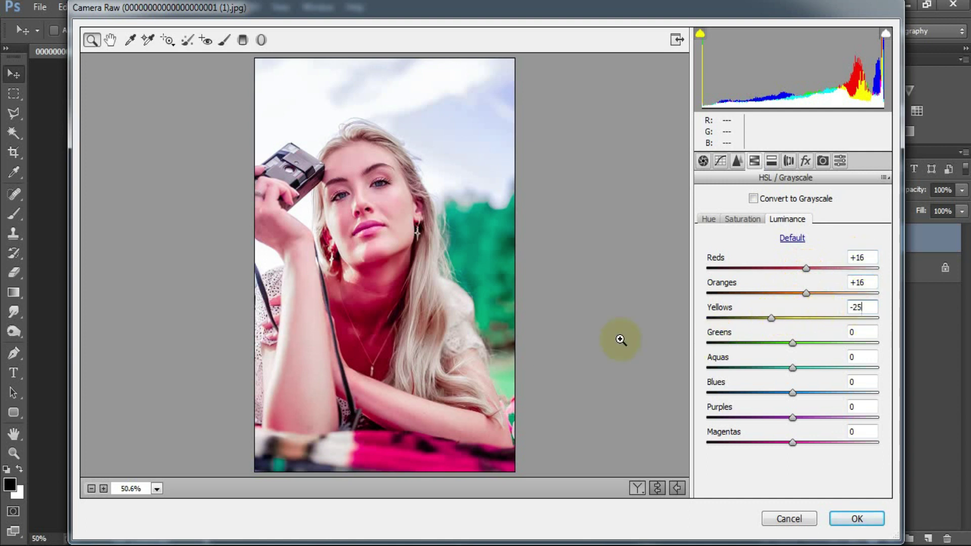
pyautogui.click(770, 162)
pyautogui.moveTo(709, 220)
pyautogui.mouseDown()
pyautogui.moveTo(743, 221)
pyautogui.moveTo(731, 221)
pyautogui.moveTo(715, 246)
pyautogui.mouseUp()
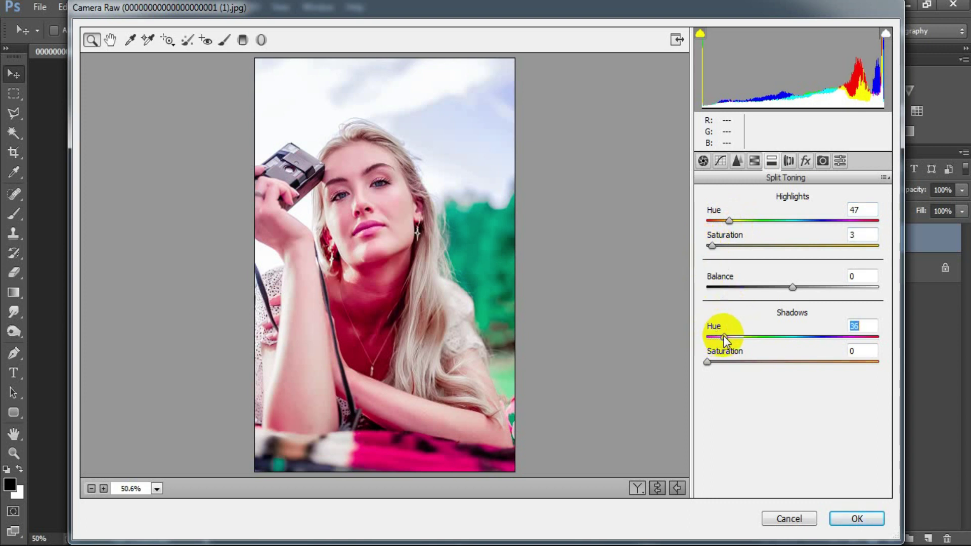
# Give split-toning shadows Hue 45 and Saturation 10, keeping highlights at Hue 47, Saturation 3.
pyautogui.moveTo(733, 335); pyautogui.dragTo(725, 334)
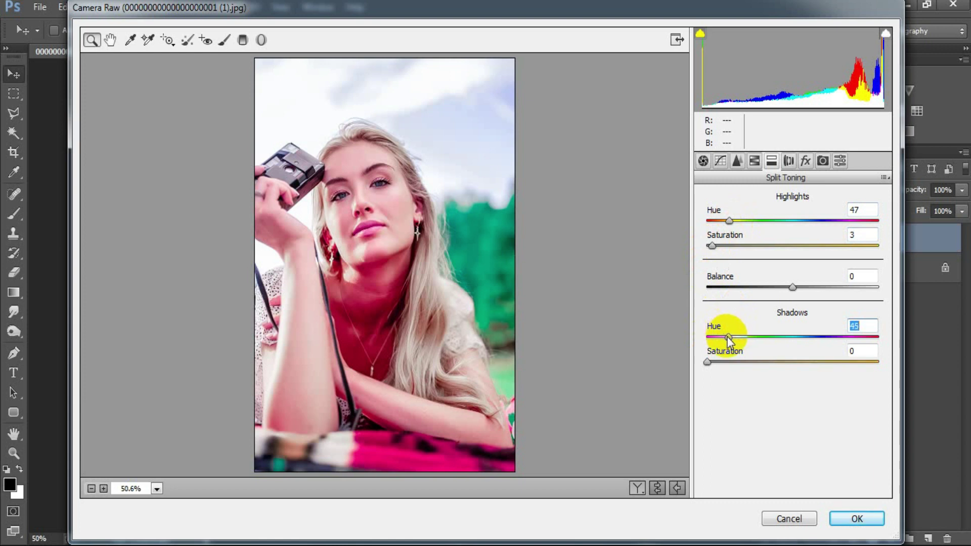
pyautogui.click(707, 362)
pyautogui.moveTo(707, 363); pyautogui.dragTo(724, 363)
pyautogui.click(860, 351)
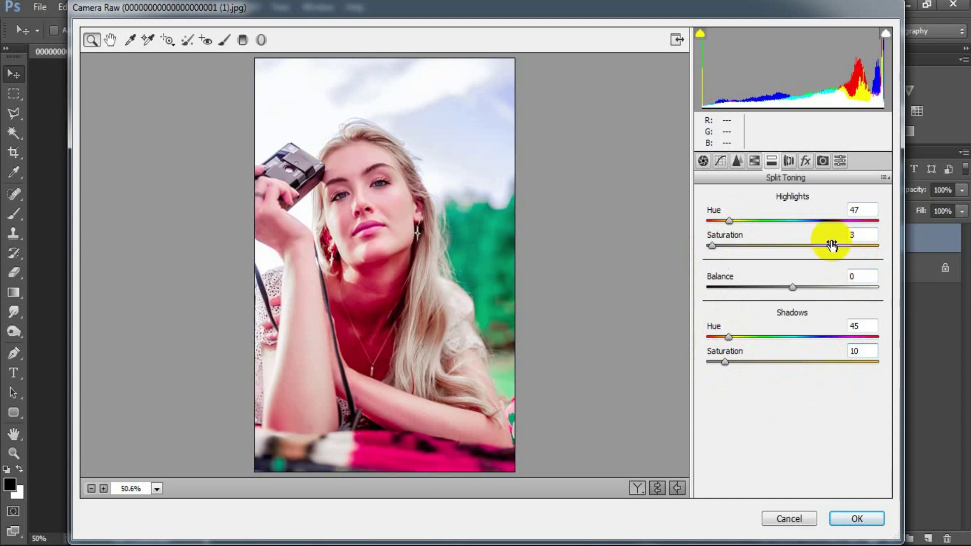
# Add a Post Crop Vignetting Amount of -11 in Highlight Priority style.
pyautogui.click(805, 162)
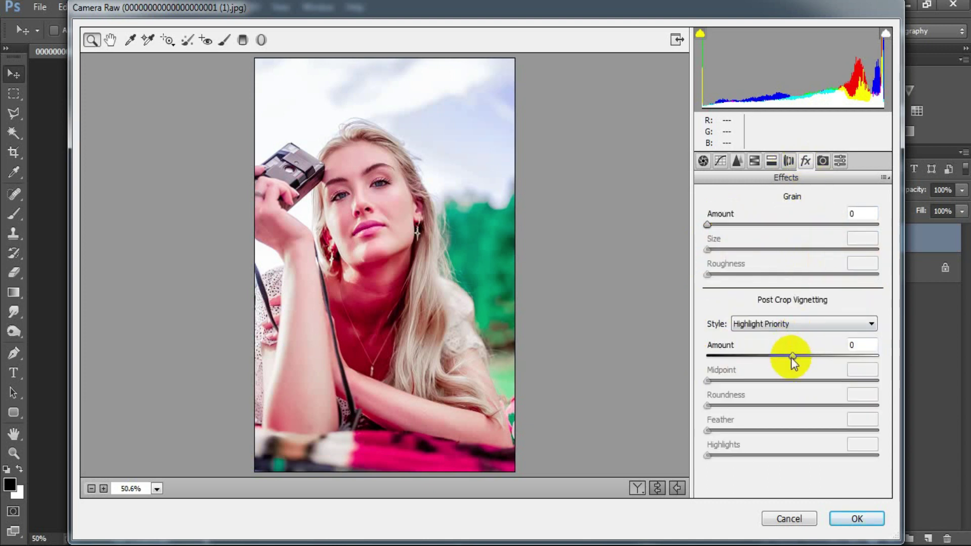
pyautogui.moveTo(790, 356); pyautogui.dragTo(784, 360)
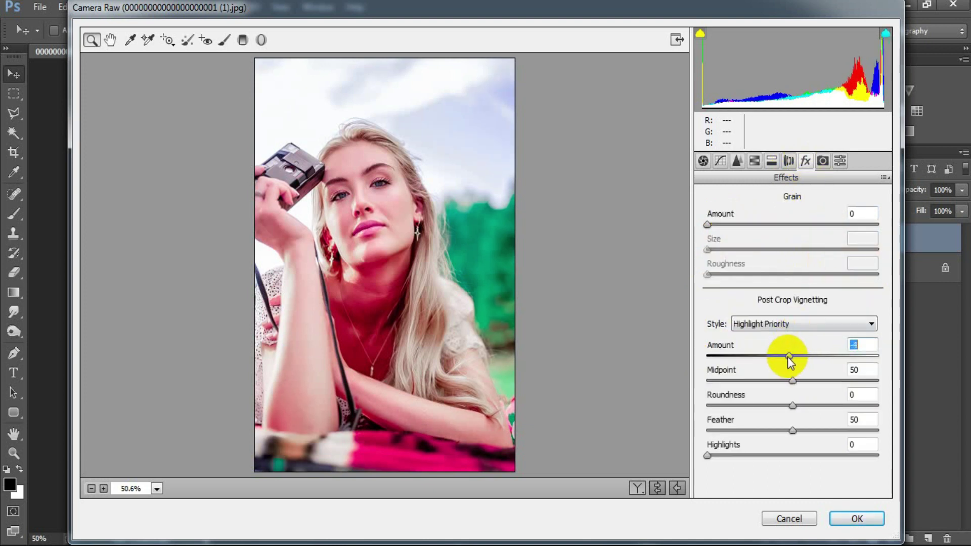
pyautogui.moveTo(782, 356); pyautogui.dragTo(783, 357)
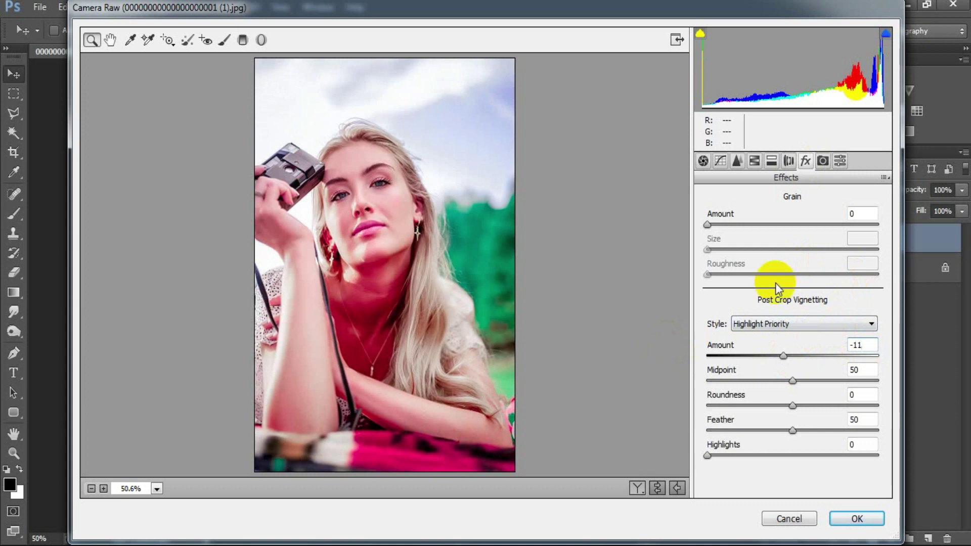
pyautogui.click(822, 161)
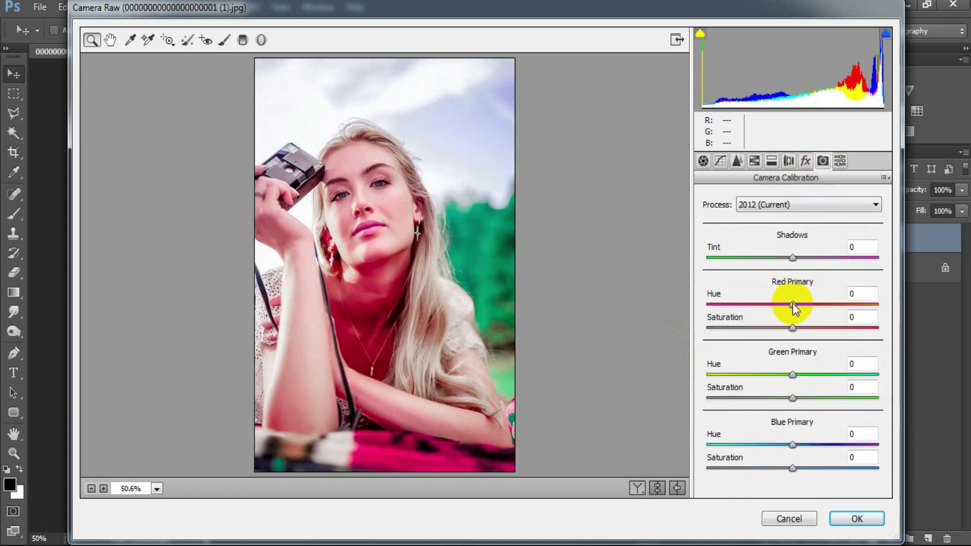
# Set Camera Calibration hues to Red Primary +100, Green Primary +100 and Blue Primary -100.
pyautogui.moveTo(792, 303); pyautogui.dragTo(878, 305)
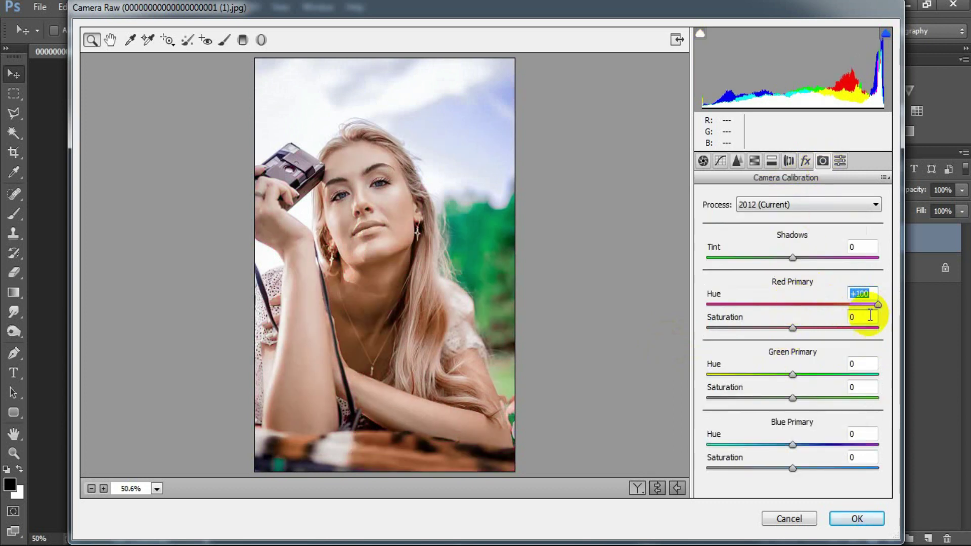
pyautogui.moveTo(793, 374); pyautogui.dragTo(877, 374)
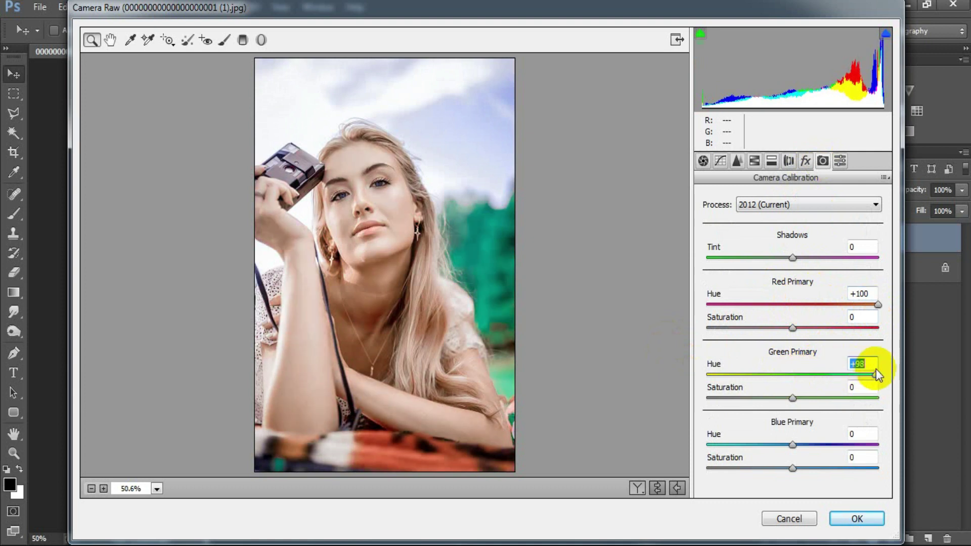
pyautogui.moveTo(793, 444); pyautogui.dragTo(669, 445)
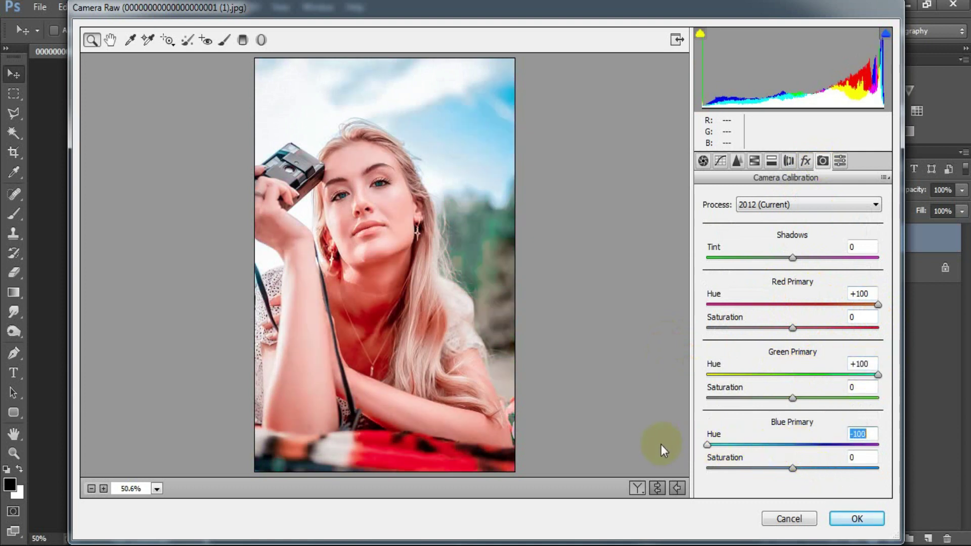
pyautogui.click(862, 434)
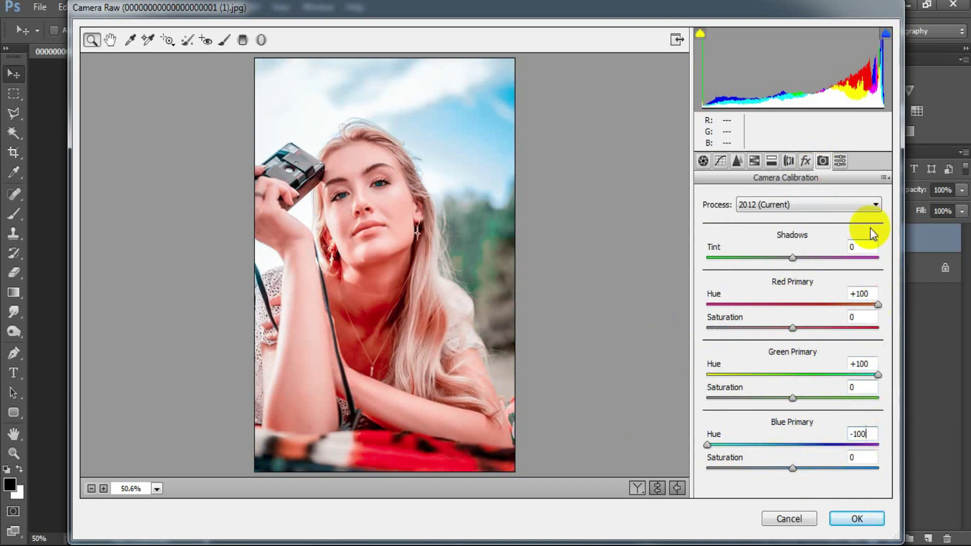
# Compare the before and after previews, then apply the Camera Raw grade to Layer 1.
pyautogui.click(657, 488)
pyautogui.click(657, 489)
pyautogui.click(637, 488)
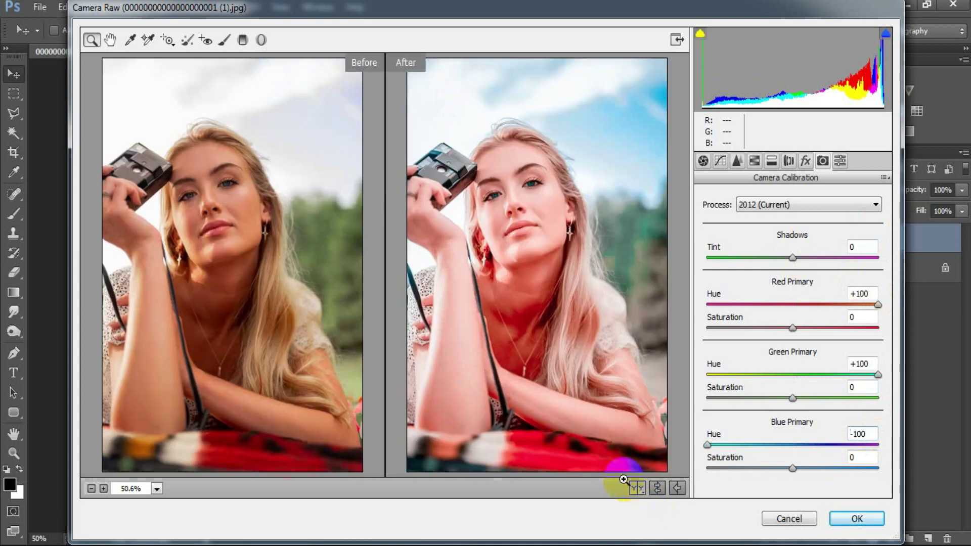
pyautogui.click(856, 519)
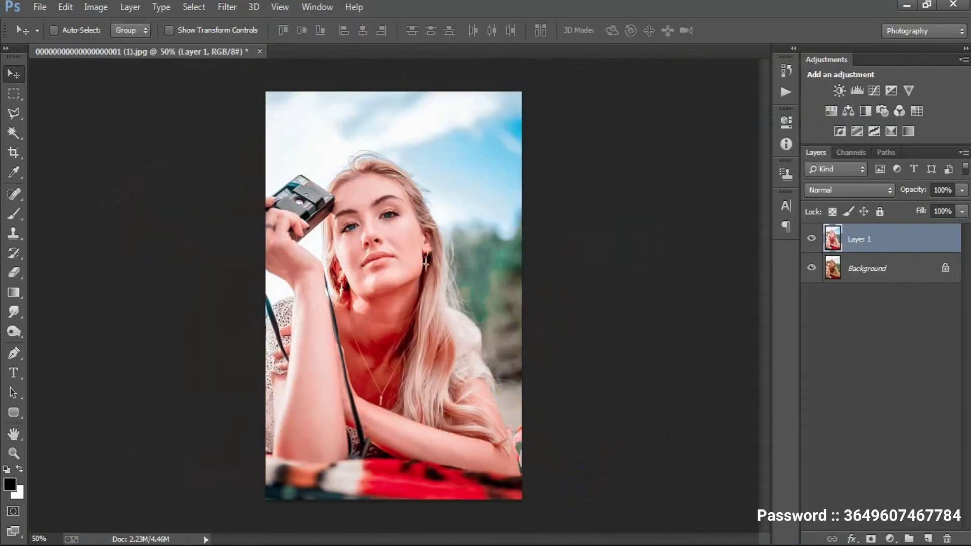
pyautogui.hotkey('ctrl', '+')
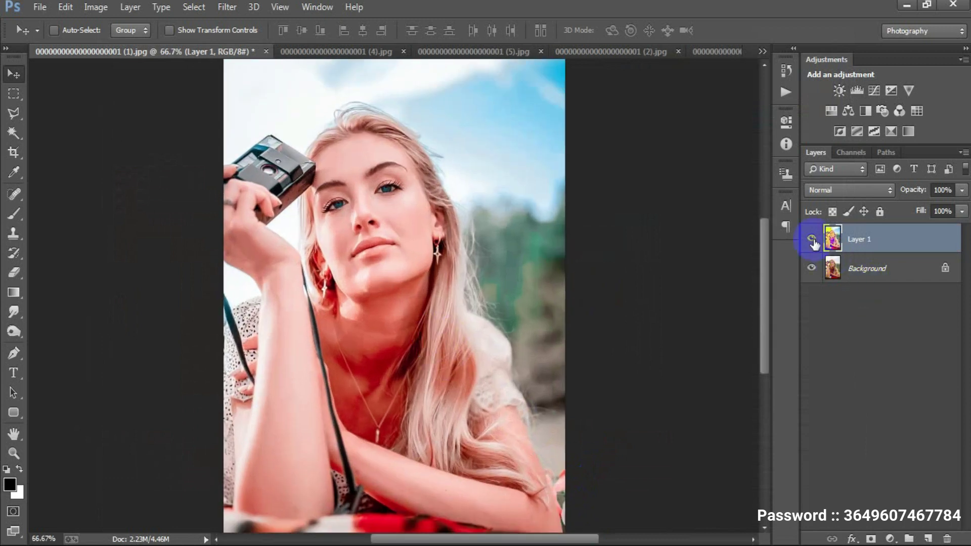
pyautogui.click(811, 238)
pyautogui.click(811, 238)
pyautogui.click(812, 239)
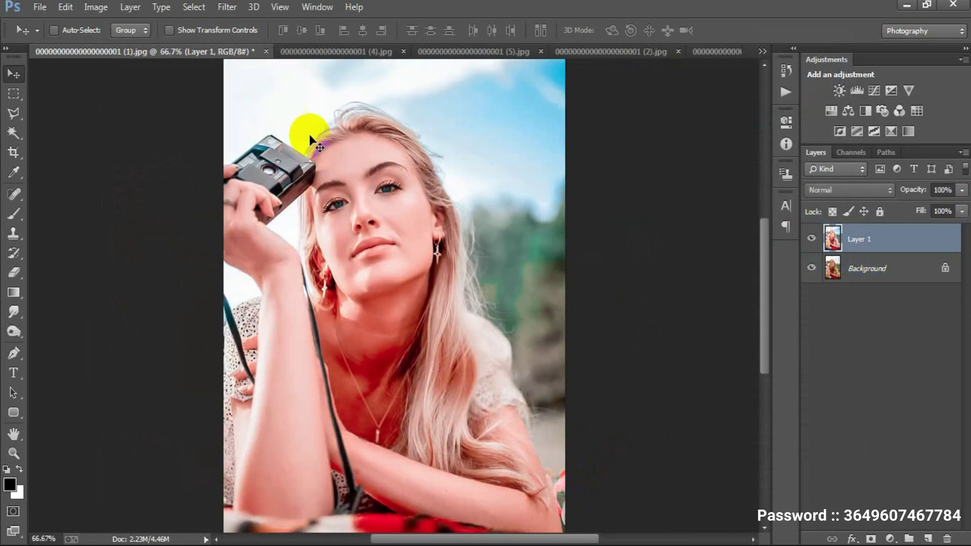
pyautogui.click(299, 53)
pyautogui.click(810, 239)
pyautogui.click(811, 240)
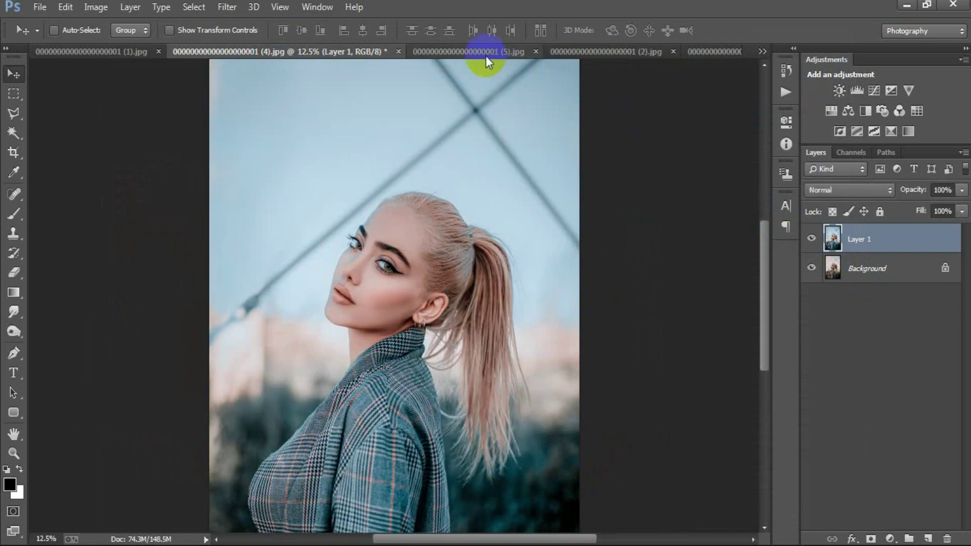
pyautogui.click(503, 52)
pyautogui.click(811, 240)
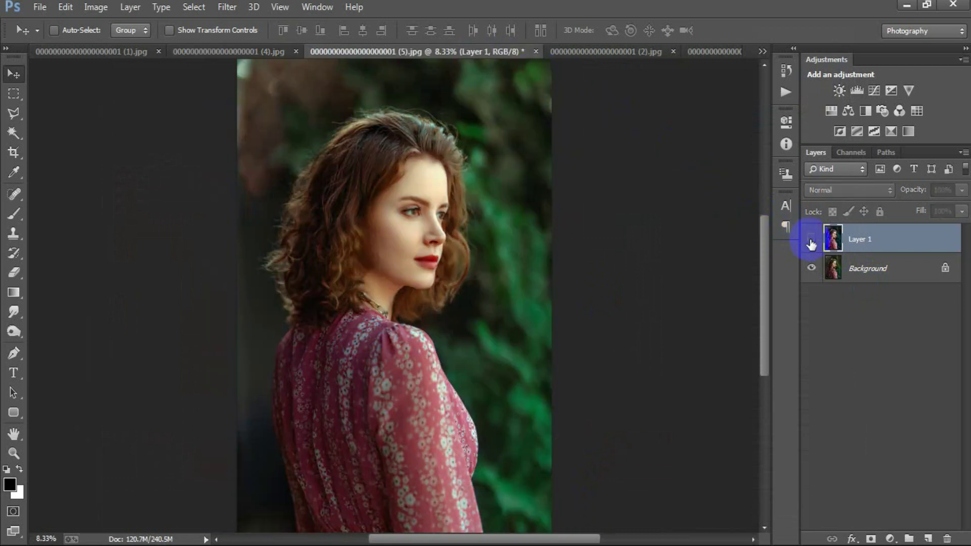
pyautogui.click(811, 239)
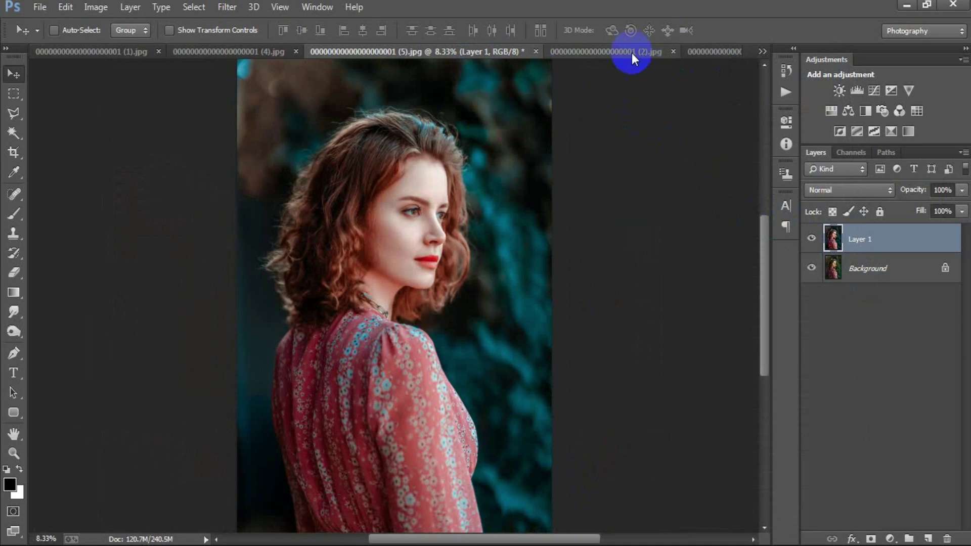
pyautogui.click(632, 53)
pyautogui.click(811, 236)
pyautogui.click(812, 237)
pyautogui.click(714, 53)
pyautogui.click(812, 236)
pyautogui.click(811, 236)
pyautogui.click(812, 236)
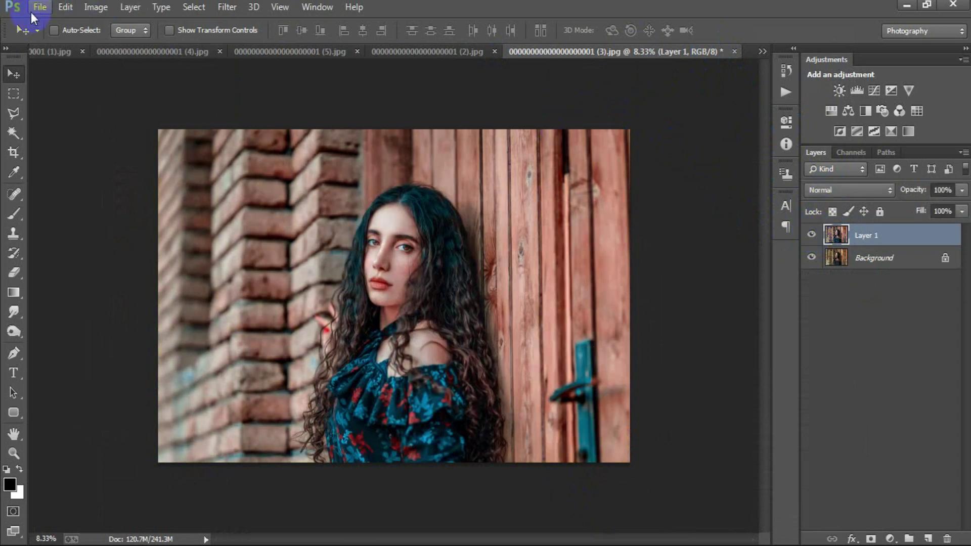
pyautogui.click(50, 51)
pyautogui.click(811, 239)
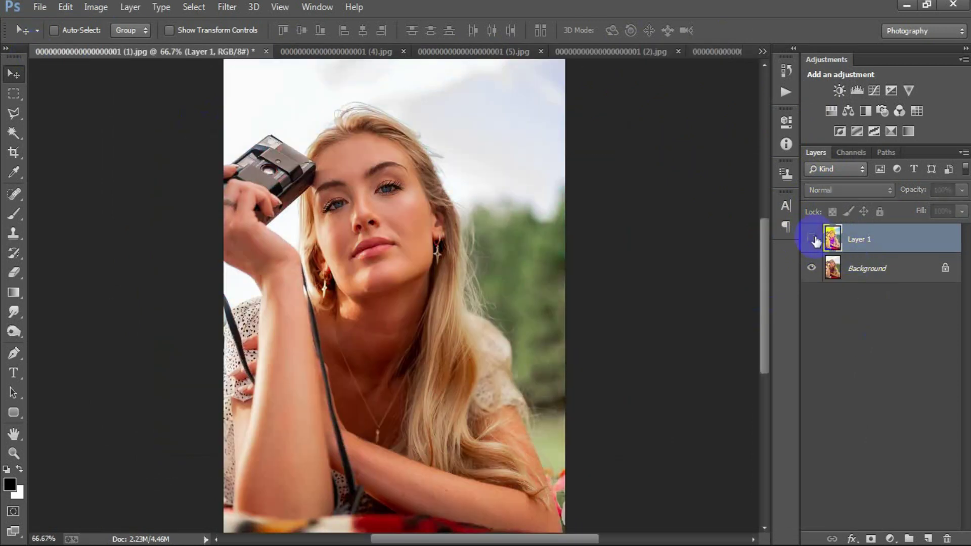
pyautogui.click(812, 238)
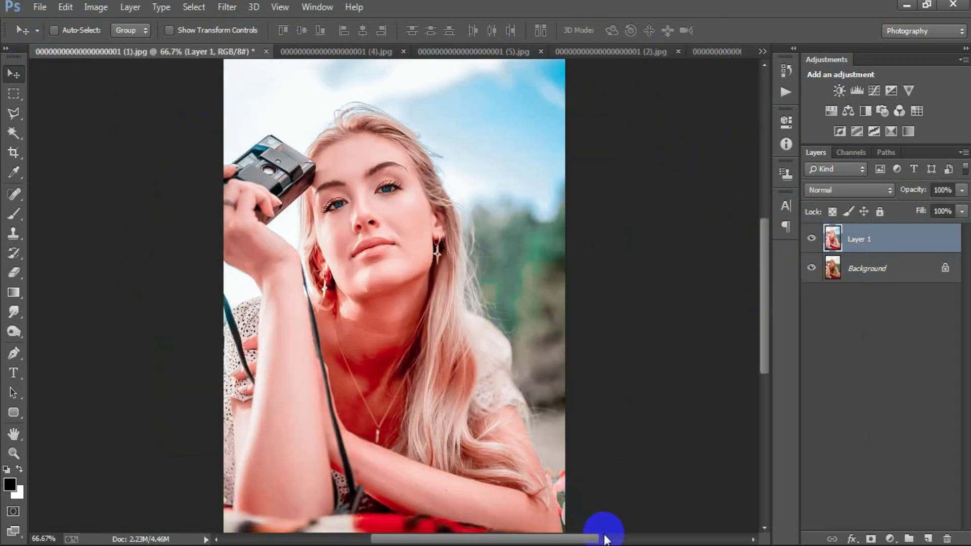